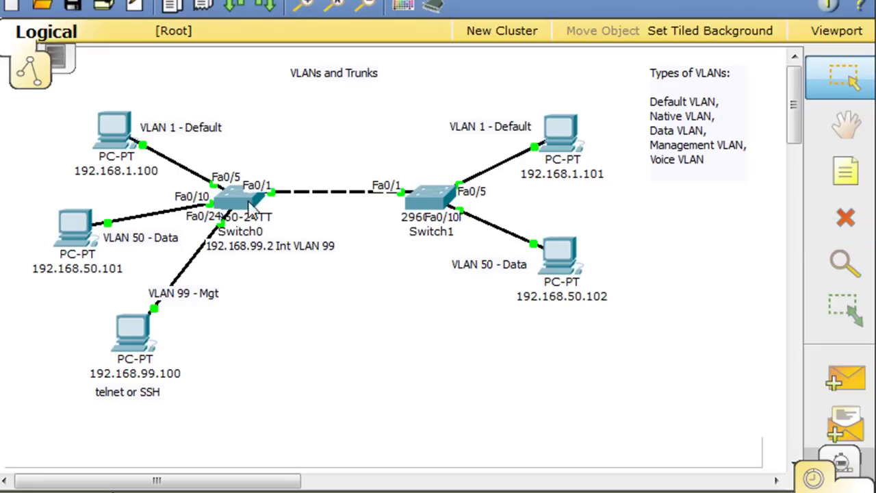
Place a text note reading 'Trunk VLAN 1 -50' above the link between Switch0 and Switch1.
{"action": "mouse_move", "coordinate": [410, 211]}
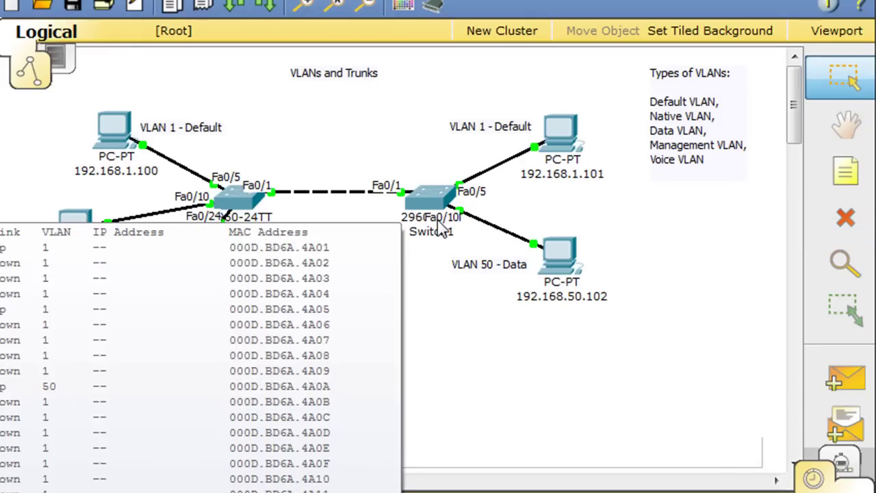
{"action": "left_click", "coordinate": [845, 172]}
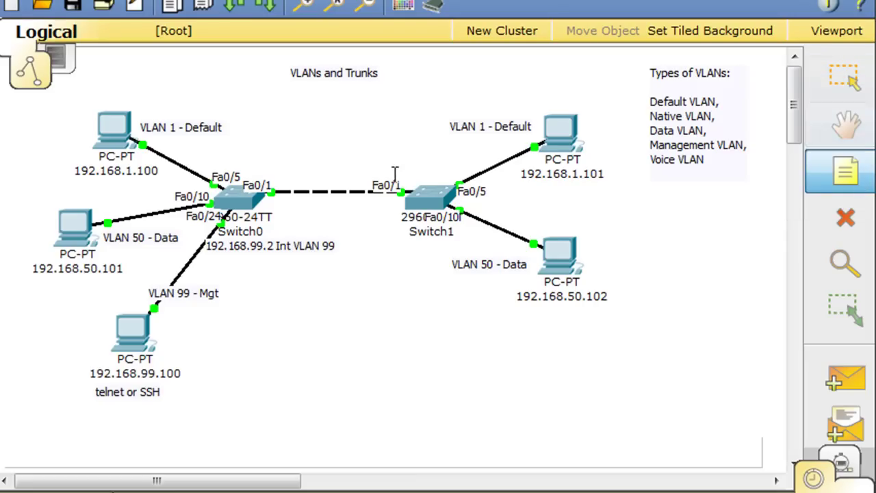
{"action": "left_click", "coordinate": [309, 178]}
{"action": "type", "text": "Tru"}
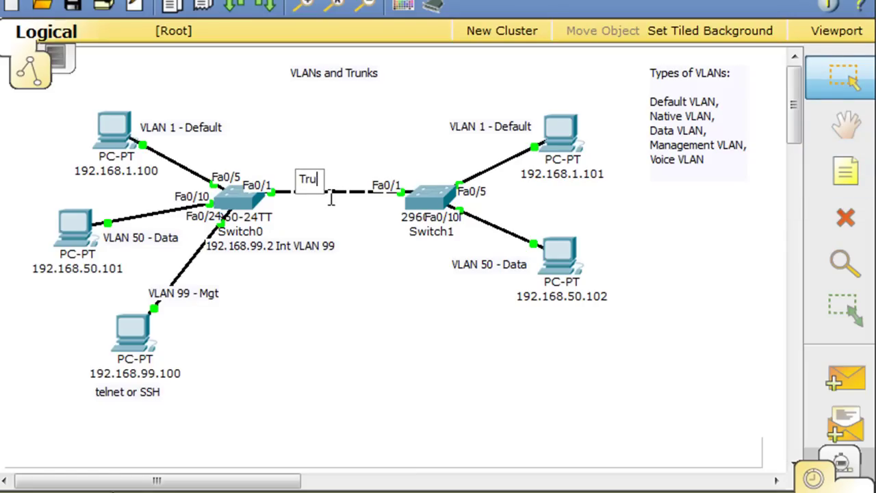
{"action": "type", "text": "nk VLAN 1 -50"}
{"action": "left_click", "coordinate": [344, 223]}
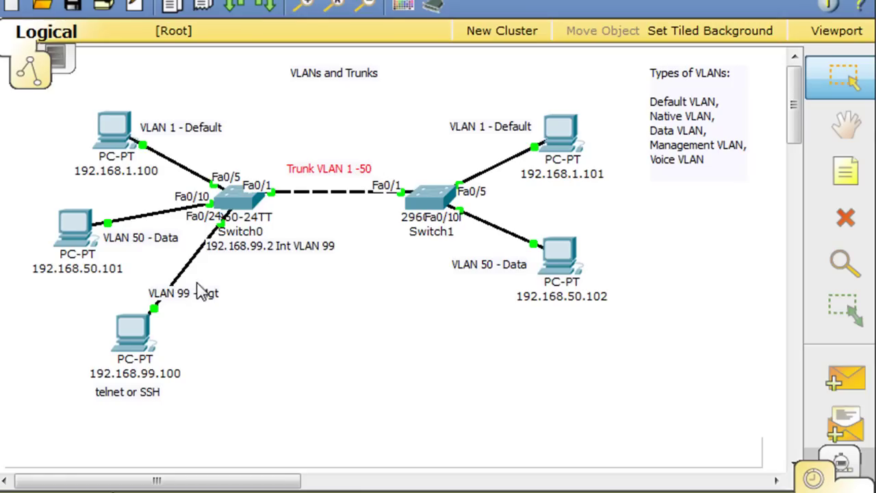
Edit the note so it reads 'Trunk VLAN 1-99'.
{"action": "left_click", "coordinate": [351, 177]}
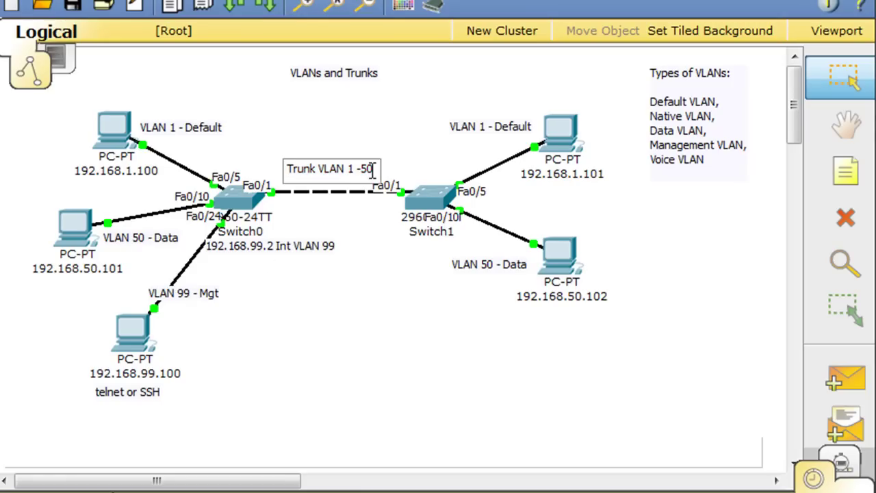
{"action": "left_click_drag", "start_coordinate": [357, 169], "coordinate": [371, 171]}
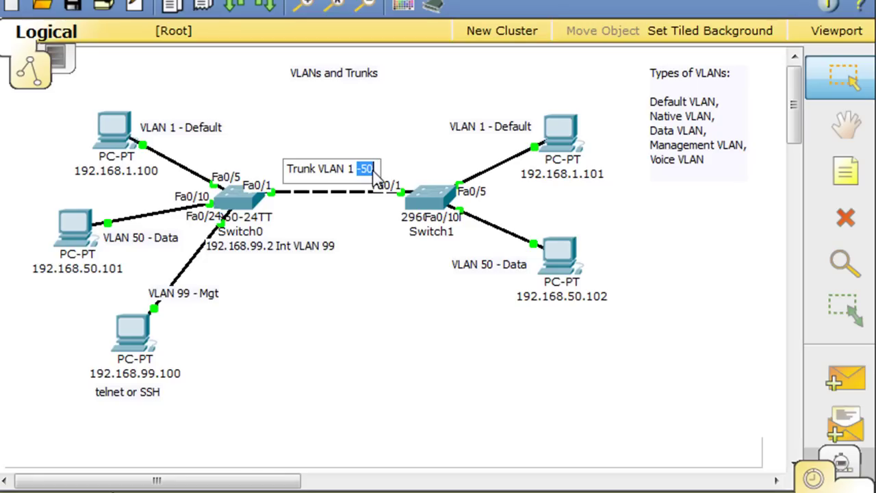
{"action": "type", "text": "-99"}
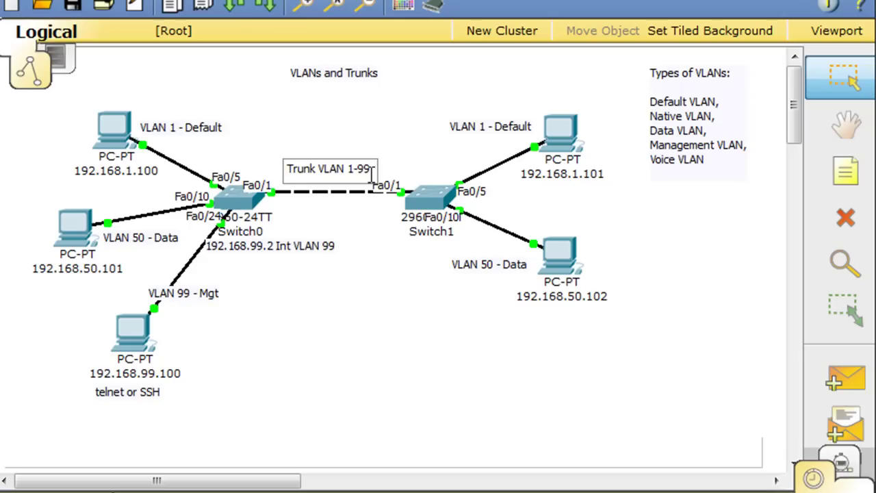
{"action": "left_click", "coordinate": [354, 233]}
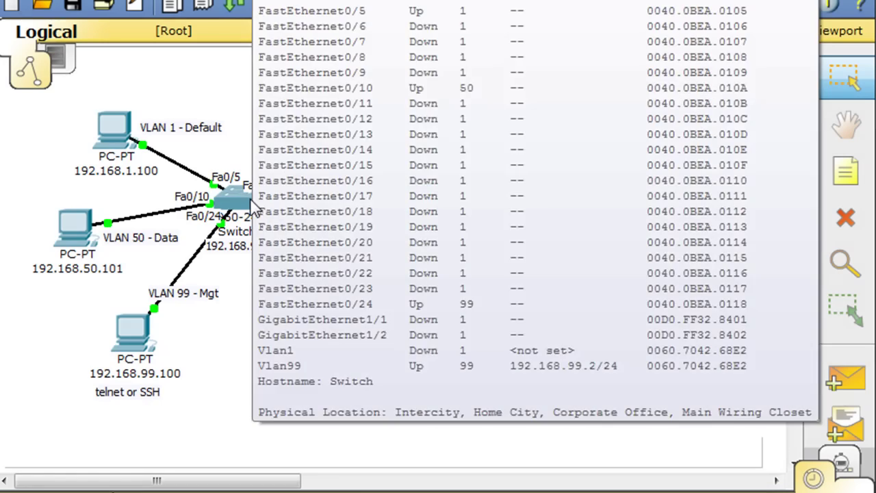
Open Switch0's console and enter privileged and global configuration mode with en and conf t.
{"action": "left_click", "coordinate": [254, 208]}
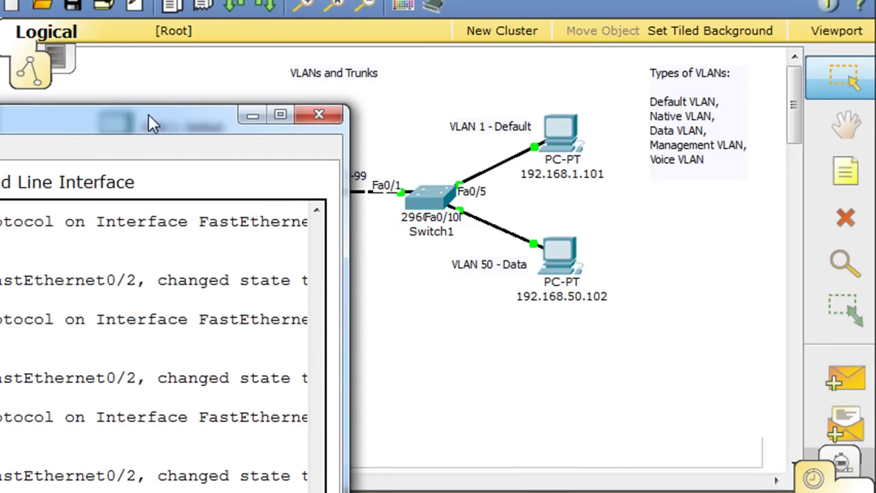
{"action": "left_click_drag", "start_coordinate": [148, 113], "coordinate": [524, 15]}
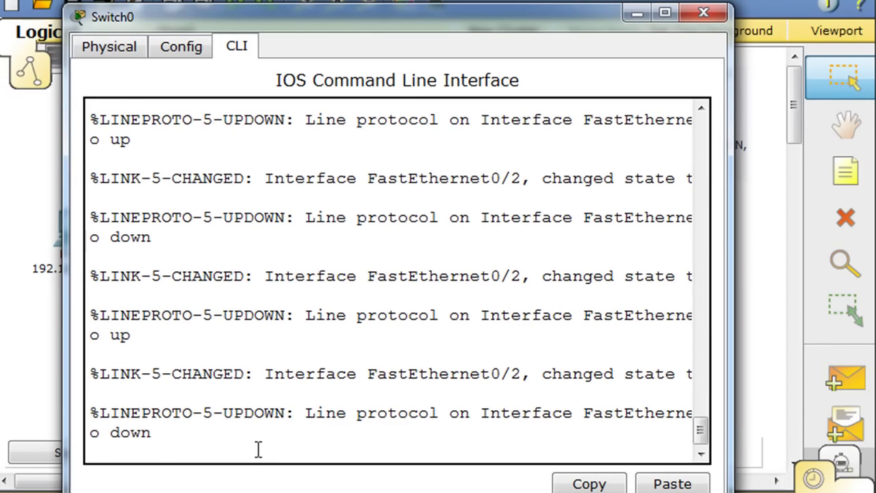
{"action": "left_click", "coordinate": [256, 443]}
{"action": "key", "text": "Return"}
{"action": "type", "text": "en"}
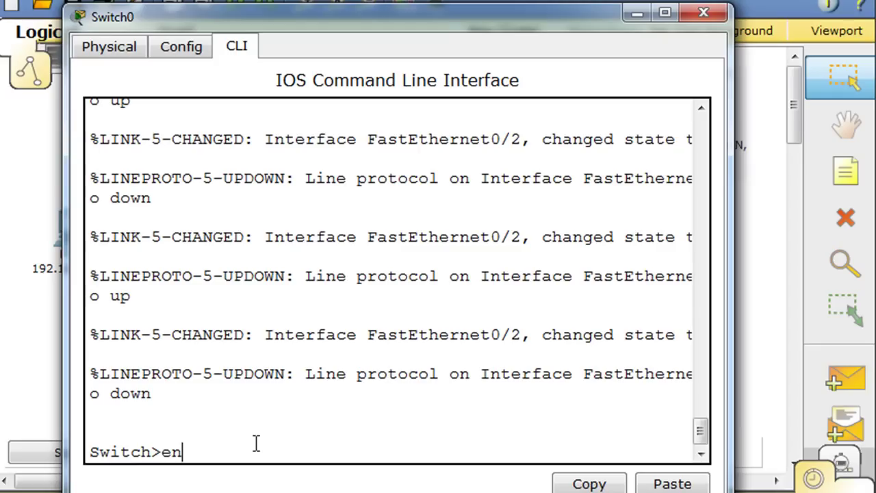
{"action": "key", "text": "Return"}
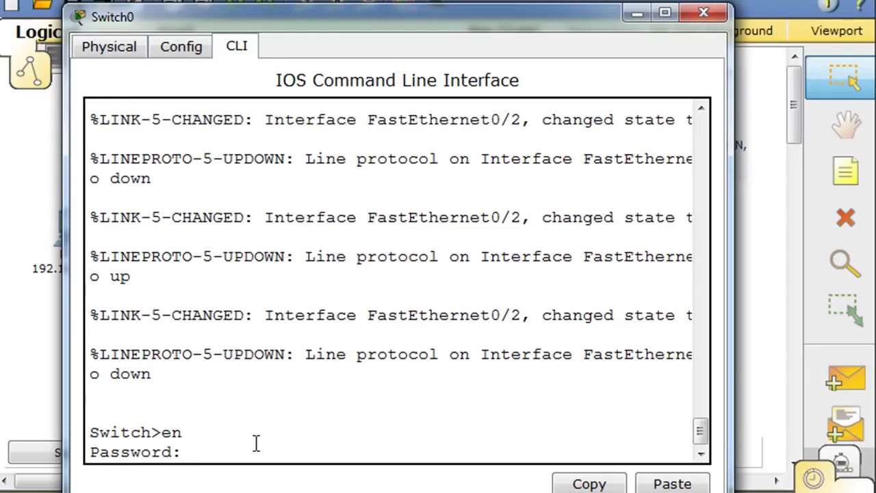
{"action": "key", "text": "Return"}
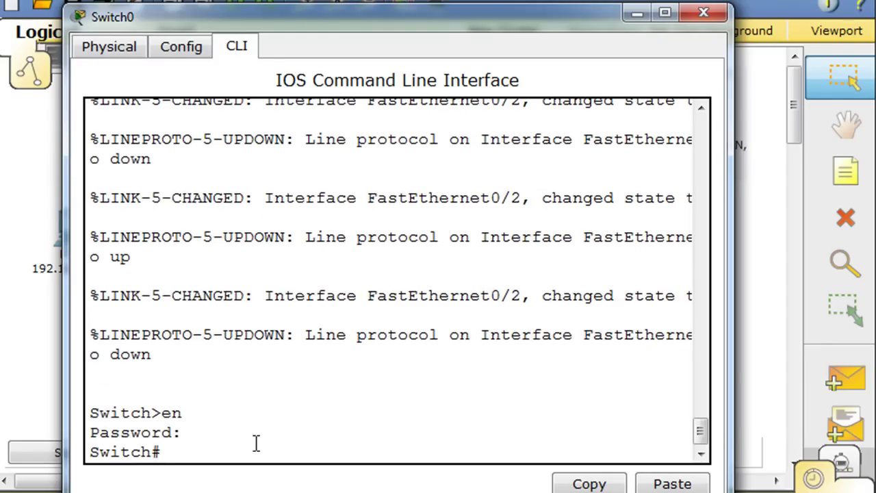
{"action": "type", "text": "conf t"}
{"action": "key", "text": "Return"}
Widen the console and set interface Fa0/1 to switchport mode trunk.
{"action": "left_click_drag", "start_coordinate": [393, 22], "coordinate": [397, 16]}
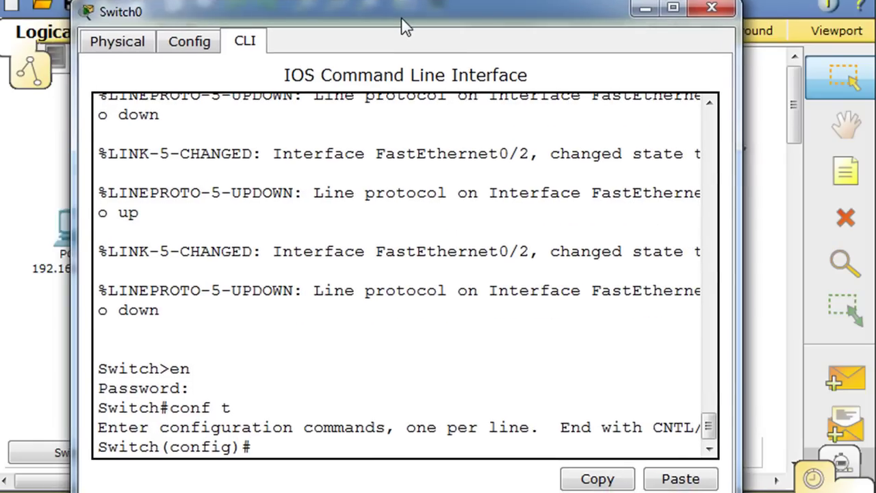
{"action": "left_click_drag", "start_coordinate": [738, 171], "coordinate": [793, 167]}
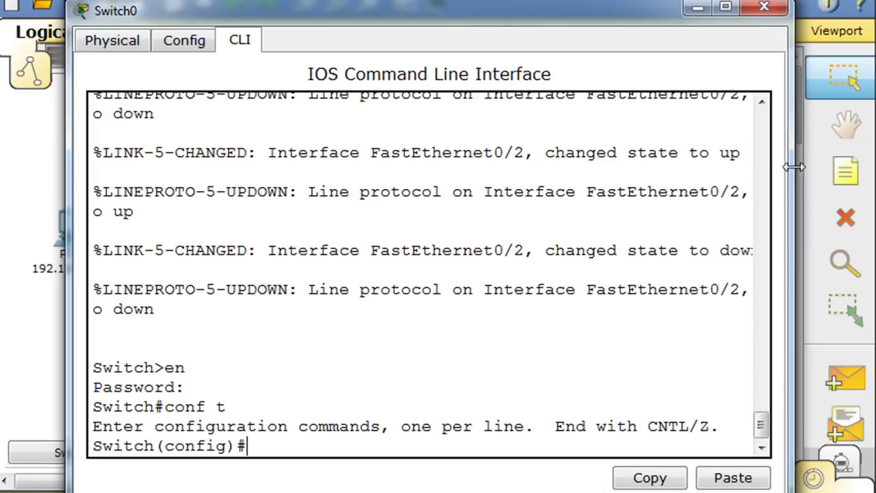
{"action": "left_click_drag", "start_coordinate": [67, 237], "coordinate": [47, 235]}
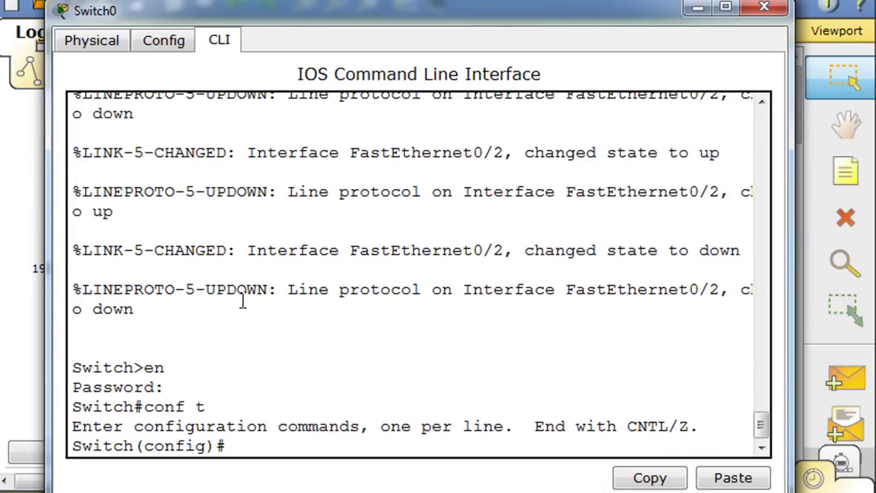
{"action": "type", "text": "int fa0/"}
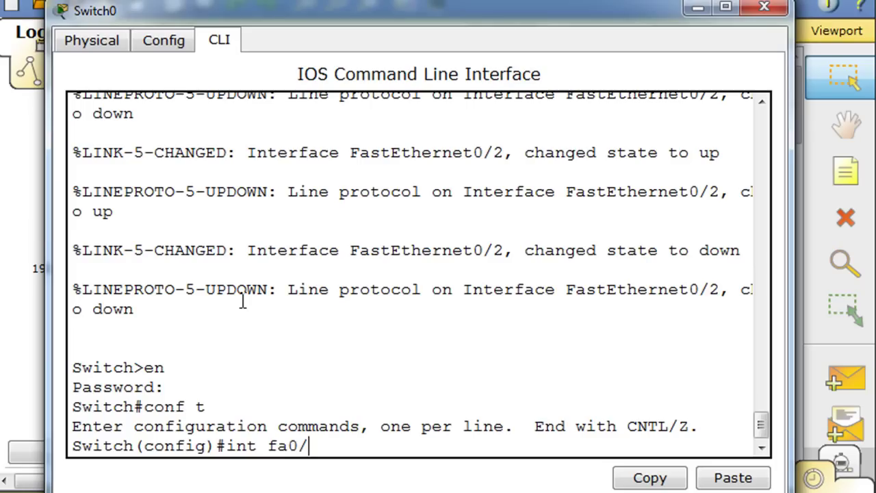
{"action": "type", "text": "1"}
{"action": "key", "text": "Return"}
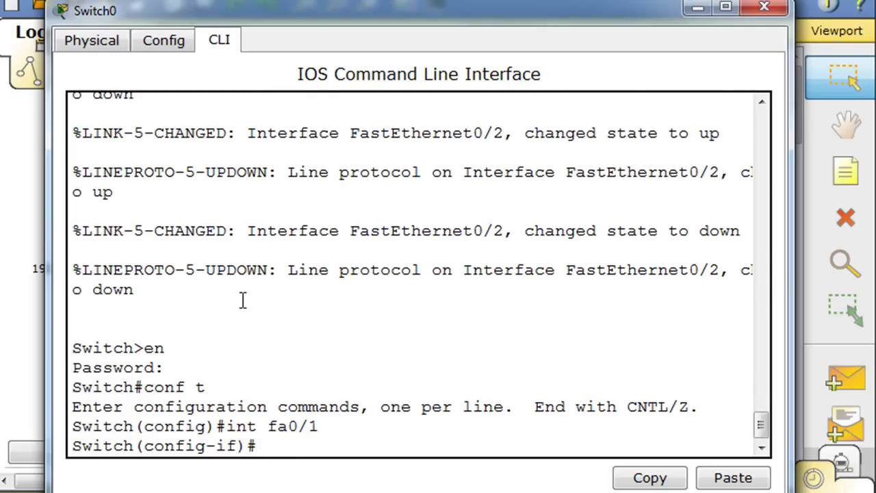
{"action": "type", "text": "sw"}
{"action": "key", "text": "Tab"}
{"action": "type", "text": "m"}
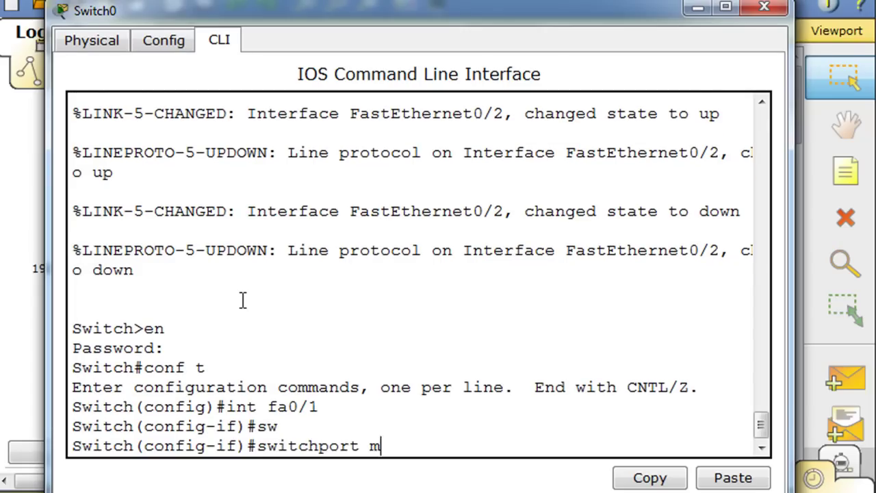
{"action": "type", "text": "ode tru"}
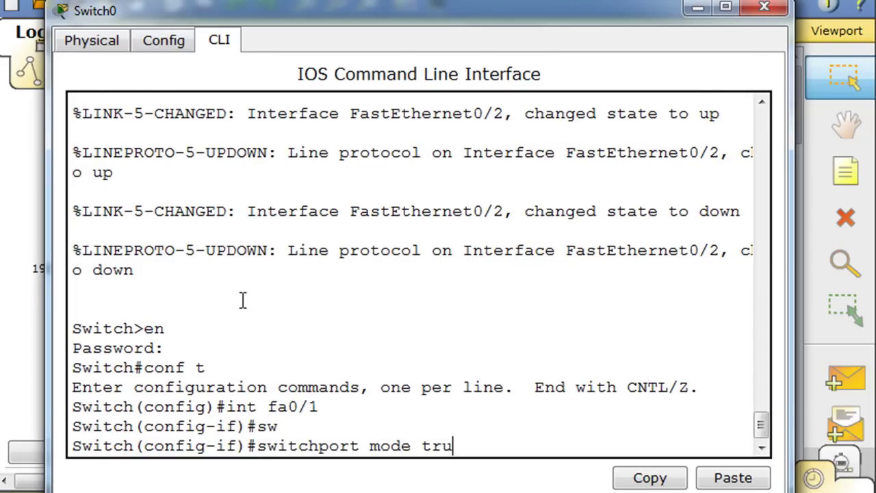
{"action": "type", "text": "nk"}
{"action": "key", "text": "Return"}
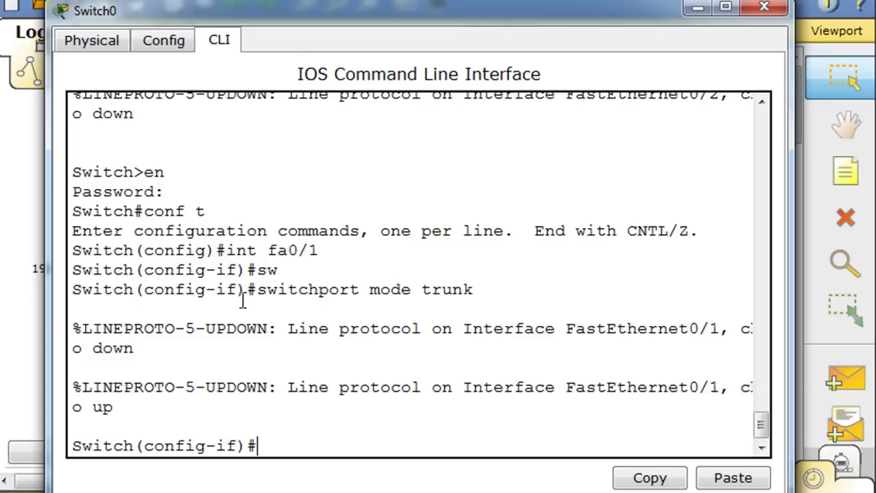
Allow VLANs 1-99 on the Fa0/1 trunk with switchport trunk allowed vlan 1-99.
{"action": "key", "text": "Up"}
{"action": "key", "text": "BackSpace"}
{"action": "key", "text": "BackSpace"}
{"action": "key", "text": "BackSpace"}
{"action": "key", "text": "BackSpace"}
{"action": "key", "text": "BackSpace"}
{"action": "key", "text": "BackSpace"}
{"action": "key", "text": "BackSpace"}
{"action": "key", "text": "BackSpace"}
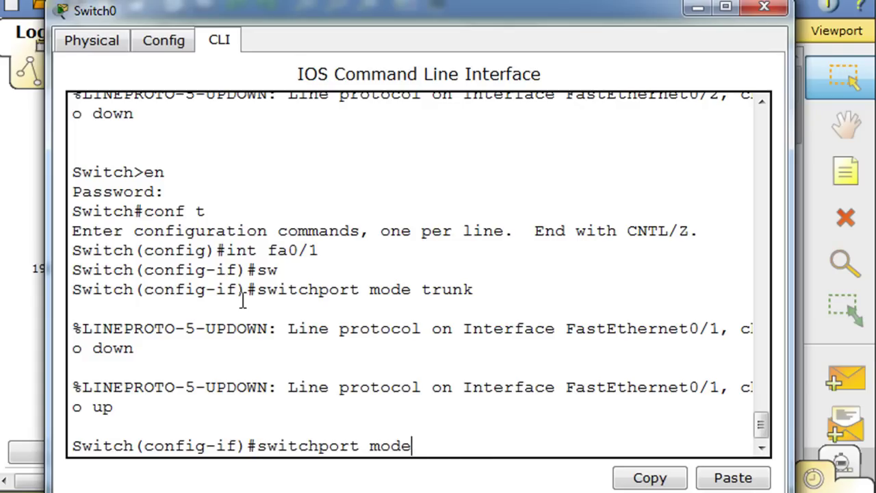
{"action": "key", "text": "BackSpace"}
{"action": "type", "text": "trunk allowed "}
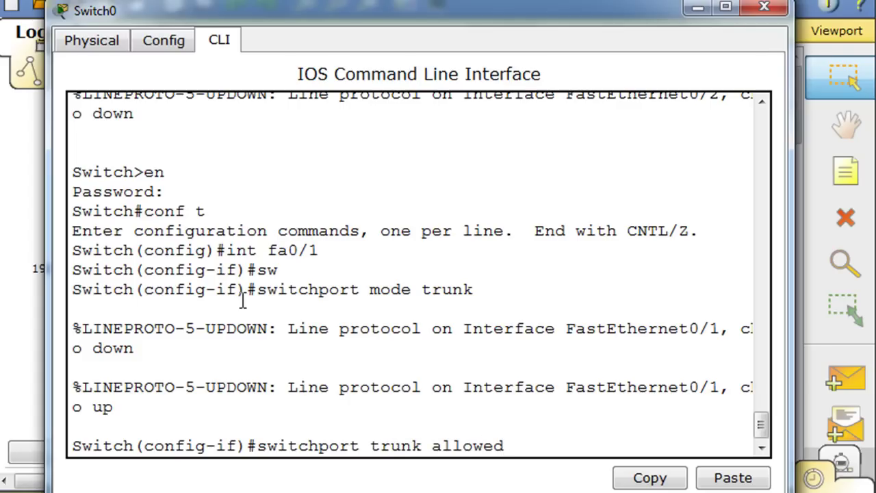
{"action": "type", "text": "val"}
{"action": "key", "text": "BackSpace"}
{"action": "type", "text": "lan"}
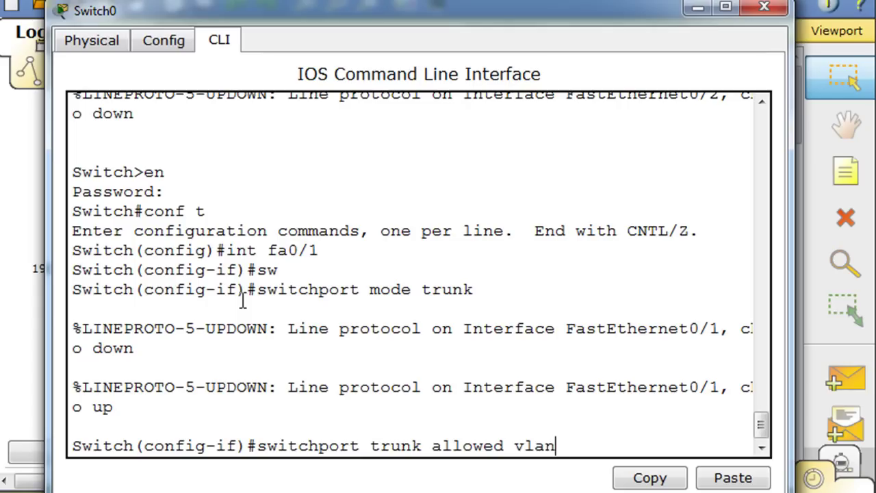
{"action": "type", "text": " 1-99"}
{"action": "key", "text": "Return"}
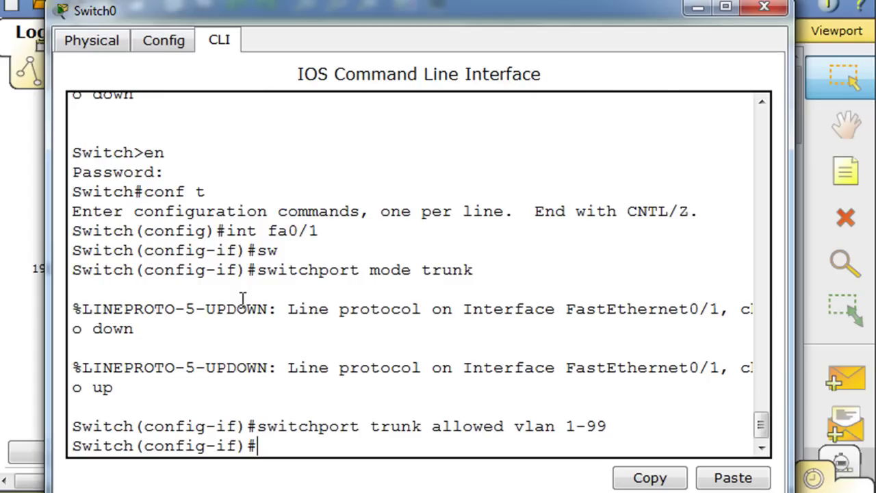
Exit configuration mode and page through Switch0's show run output to check the Fa0/1 trunk settings.
{"action": "type", "text": "end"}
{"action": "key", "text": "Return"}
{"action": "key", "text": "Return"}
{"action": "type", "text": "s"}
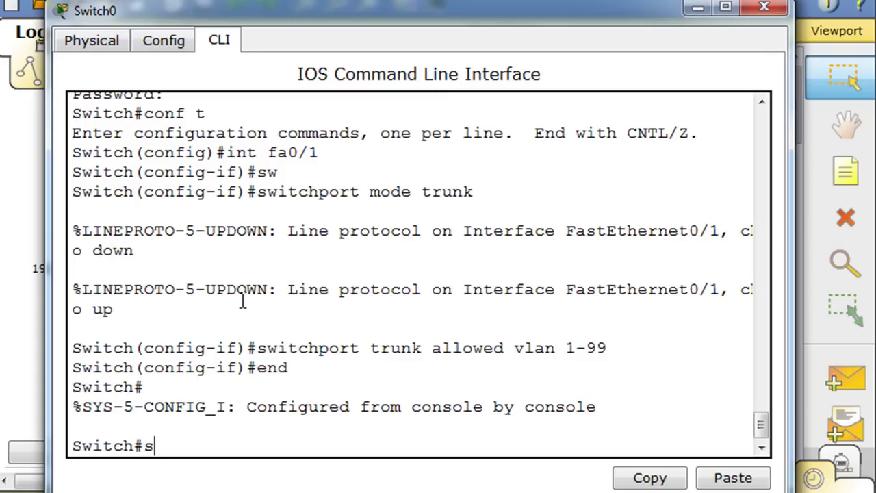
{"action": "type", "text": "how run"}
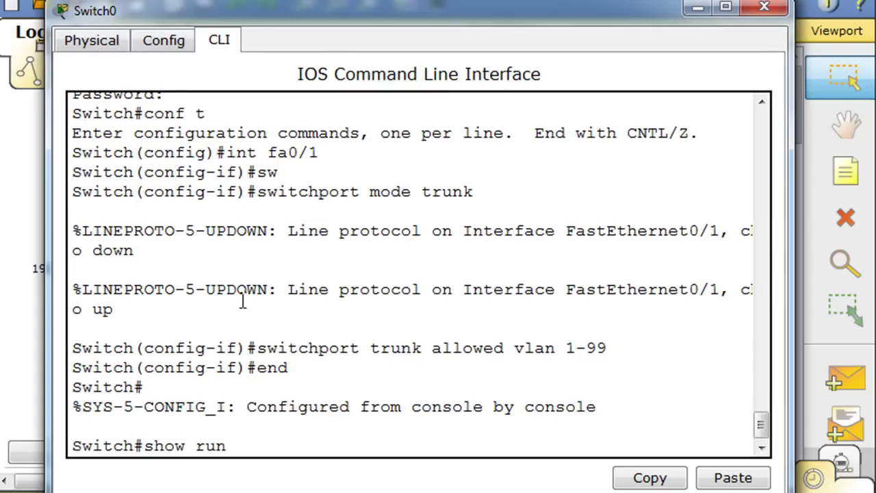
{"action": "key", "text": "Return"}
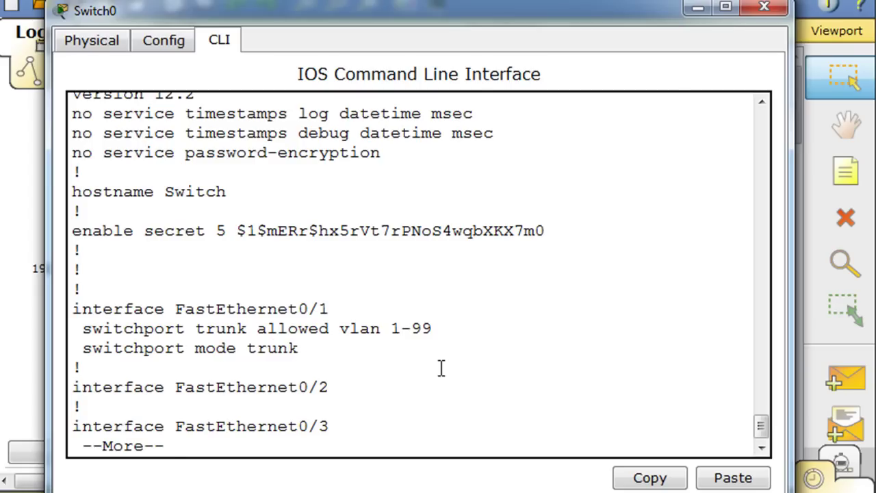
{"action": "key", "text": "space"}
{"action": "key", "text": "space"}
{"action": "key", "text": "space"}
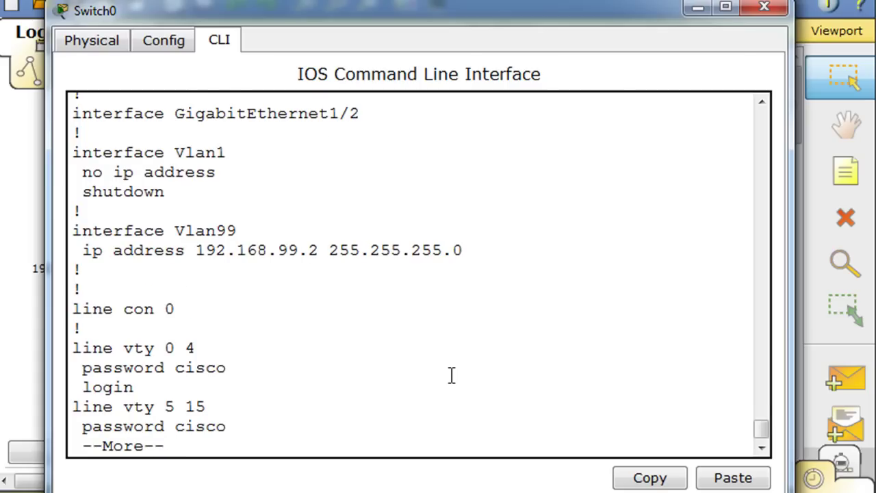
{"action": "key", "text": "space"}
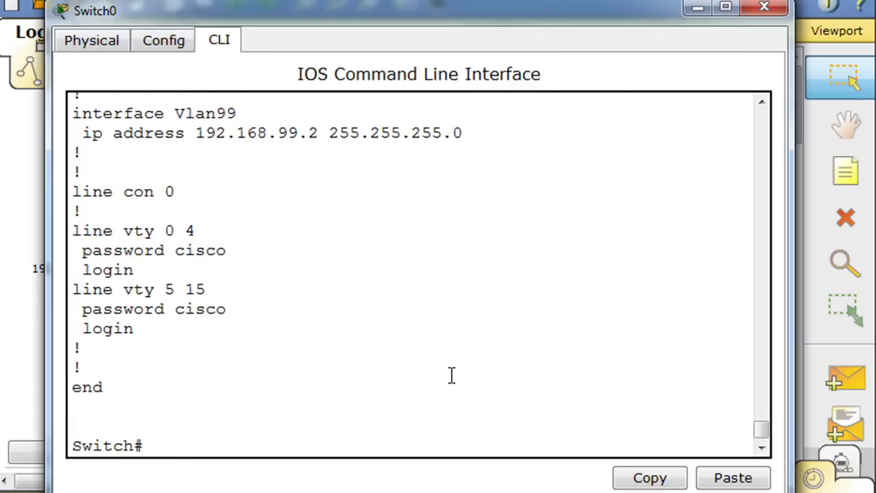
Minimize Switch0's window and shift the 'Trunk VLAN 1-99' label up and left above the link.
{"action": "left_click", "coordinate": [695, 11]}
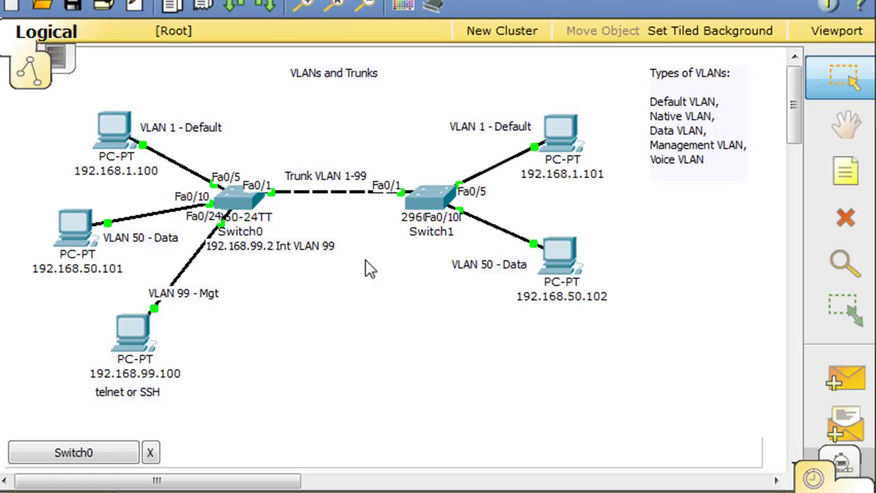
{"action": "left_click_drag", "start_coordinate": [336, 189], "coordinate": [328, 186]}
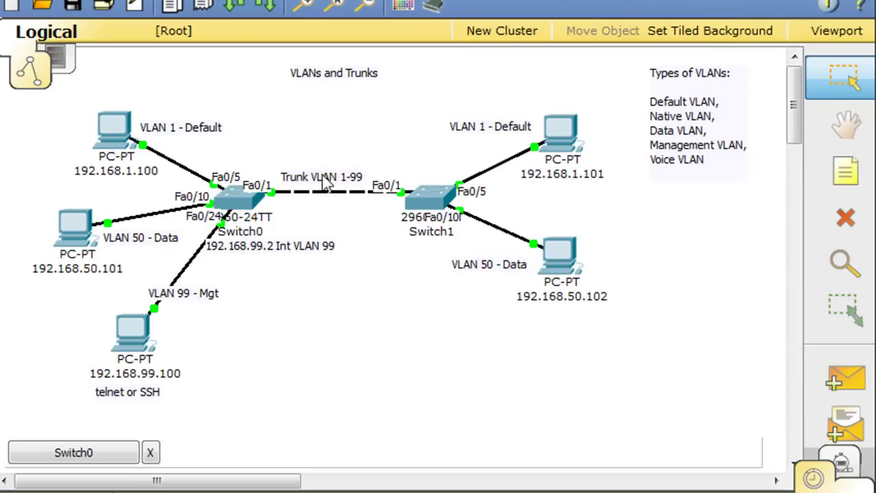
{"action": "left_click_drag", "start_coordinate": [333, 182], "coordinate": [333, 178]}
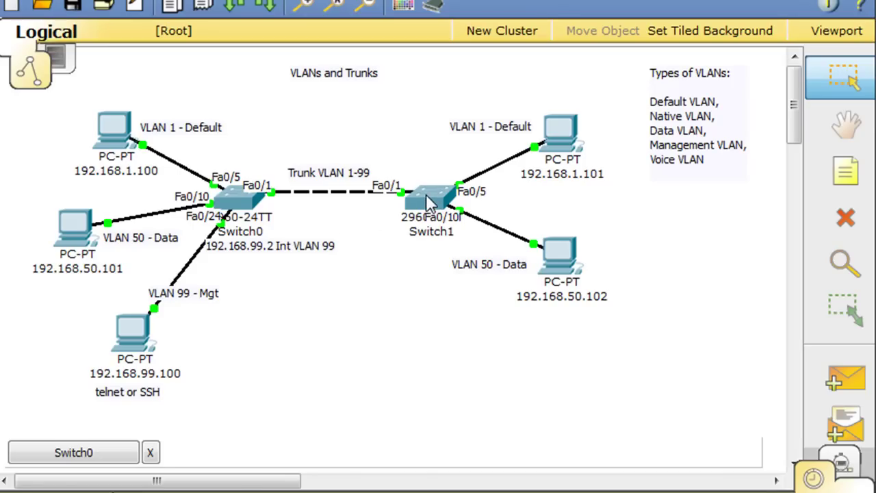
{"action": "mouse_move", "coordinate": [425, 194]}
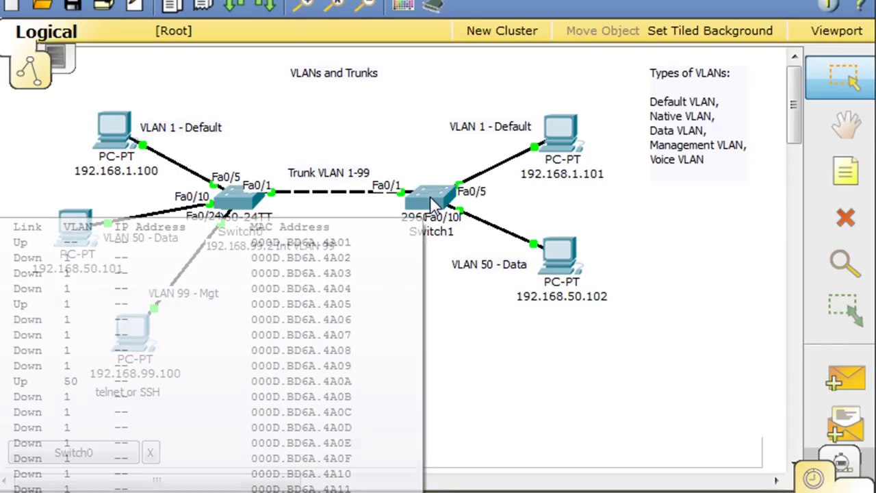
Open Switch1's console and enter privileged and global configuration mode.
{"action": "left_click", "coordinate": [429, 196]}
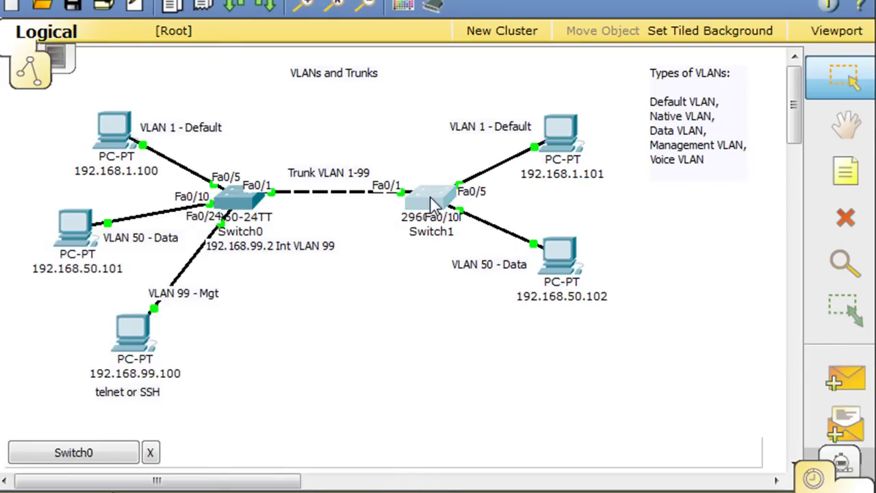
{"action": "left_click_drag", "start_coordinate": [55, 6], "coordinate": [538, 34]}
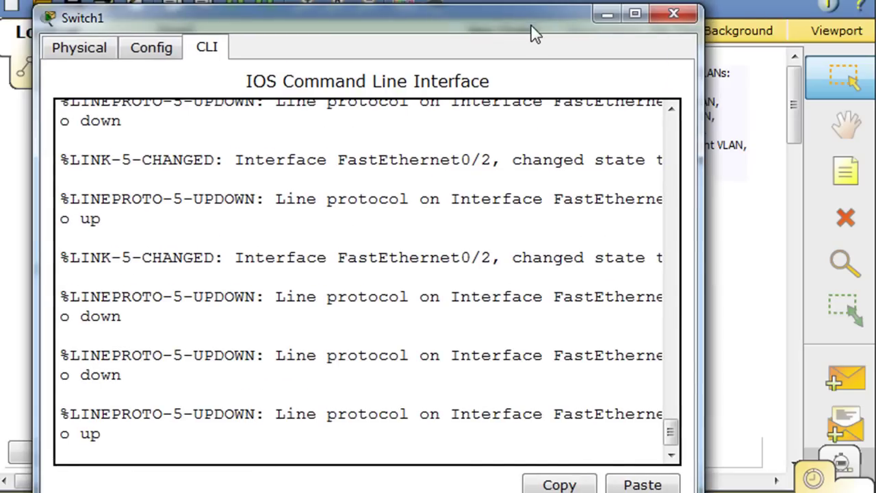
{"action": "key", "text": "Return"}
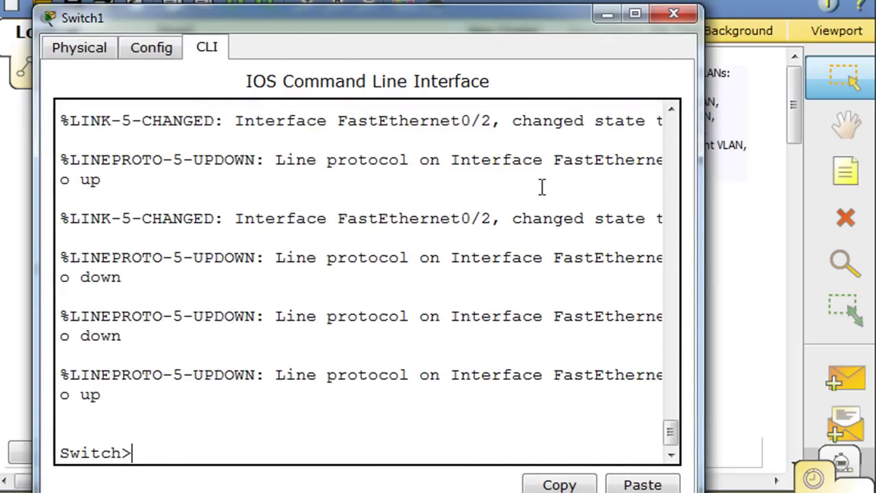
{"action": "type", "text": "enable"}
{"action": "key", "text": "Return"}
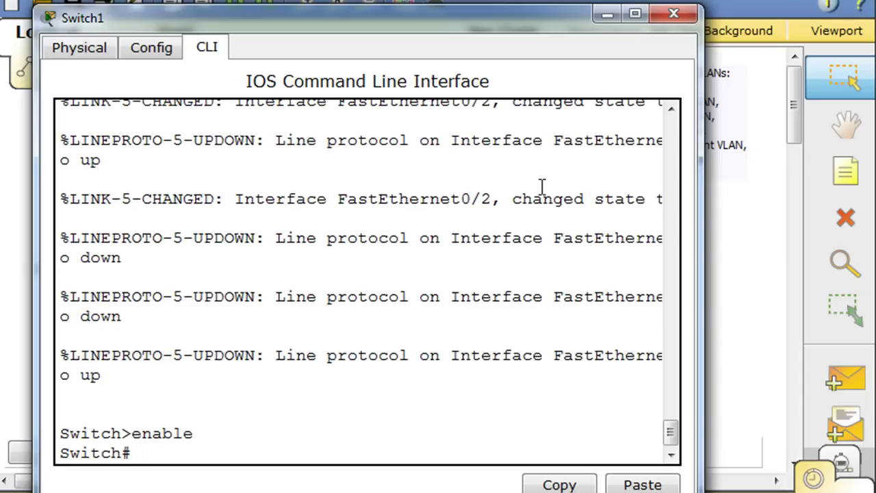
{"action": "type", "text": "conf t"}
{"action": "key", "text": "Return"}
Put Switch1's interface Fa0/1 into switchport mode trunk.
{"action": "type", "text": "int "}
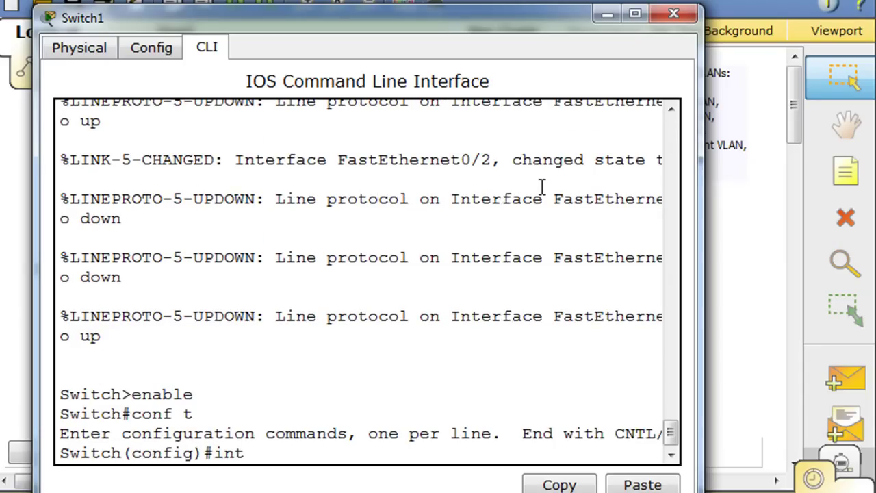
{"action": "type", "text": "fa0/1"}
{"action": "key", "text": "Return"}
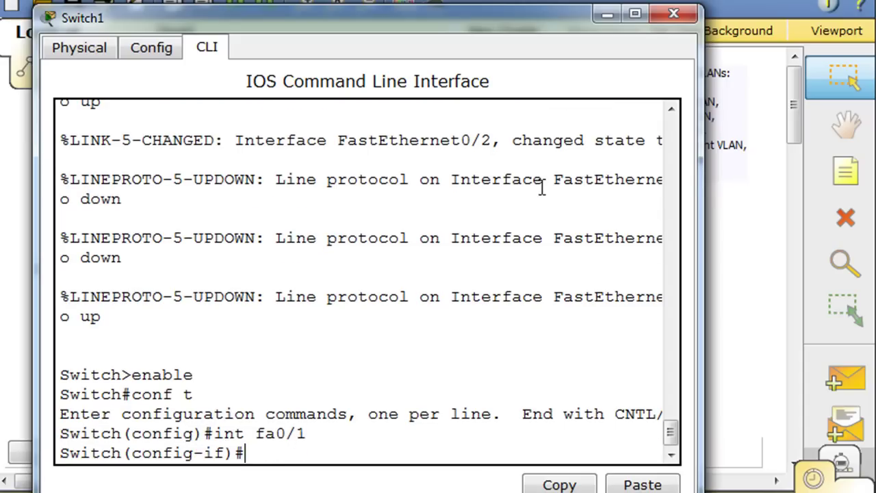
{"action": "type", "text": "sw"}
{"action": "key", "text": "Tab"}
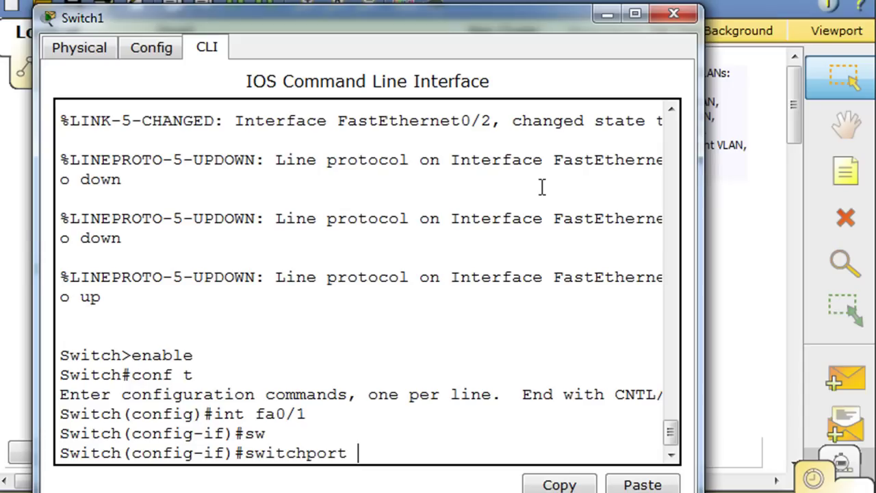
{"action": "type", "text": "mode t"}
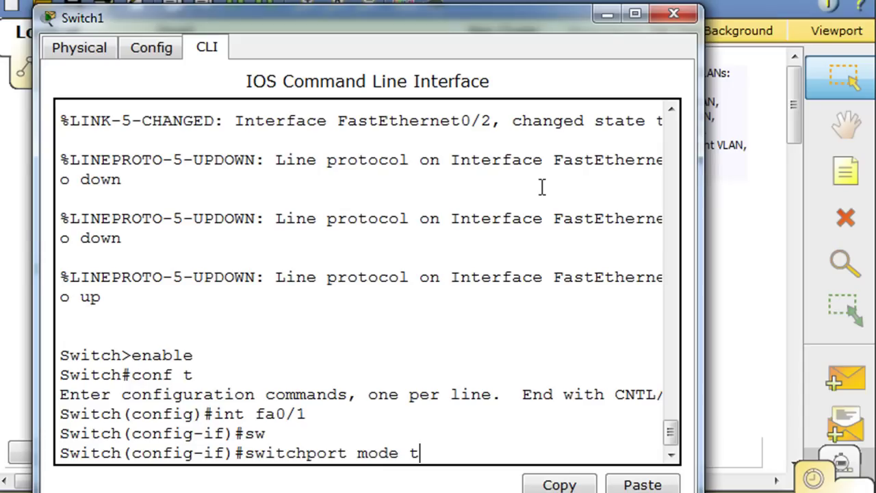
{"action": "type", "text": "runk"}
{"action": "key", "text": "Return"}
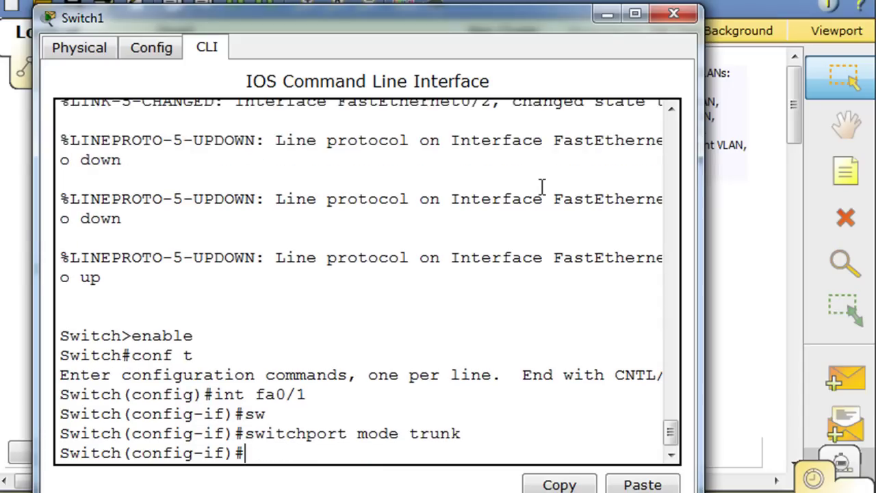
Allow VLANs 1-99 on the trunk, fixing the rejected command, then return with end.
{"action": "type", "text": "sw"}
{"action": "key", "text": "Tab"}
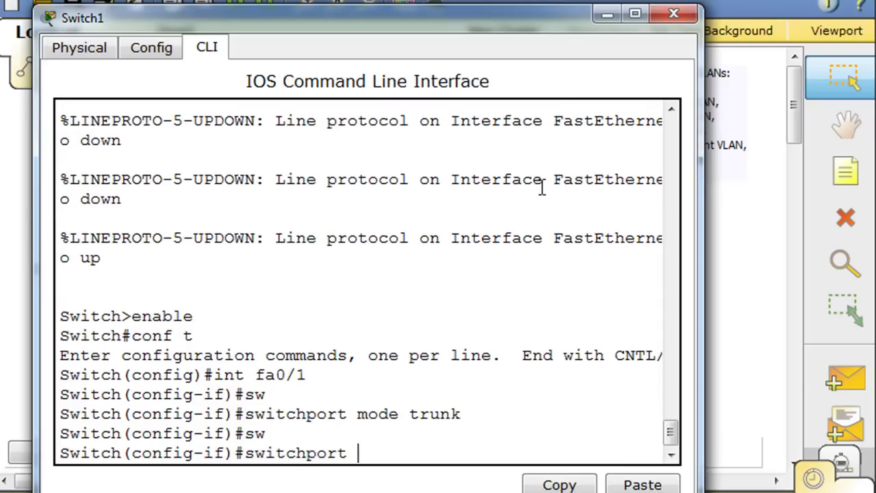
{"action": "type", "text": "trunk "}
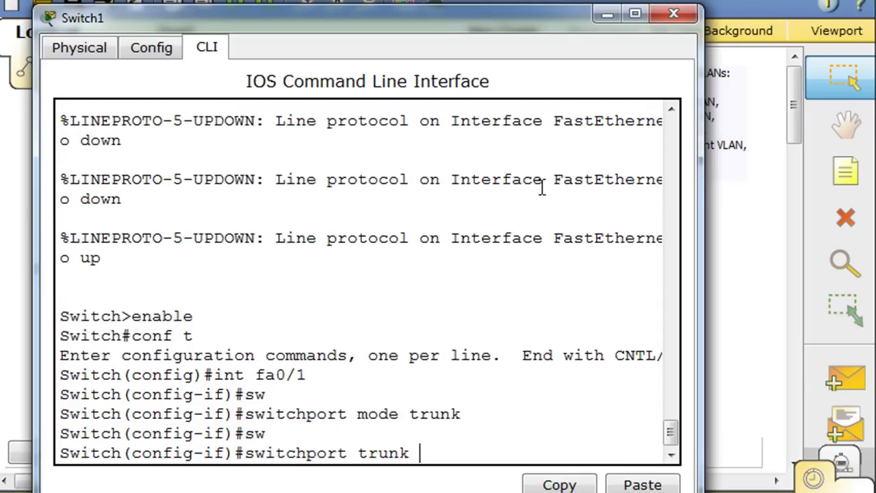
{"action": "type", "text": "allowed "}
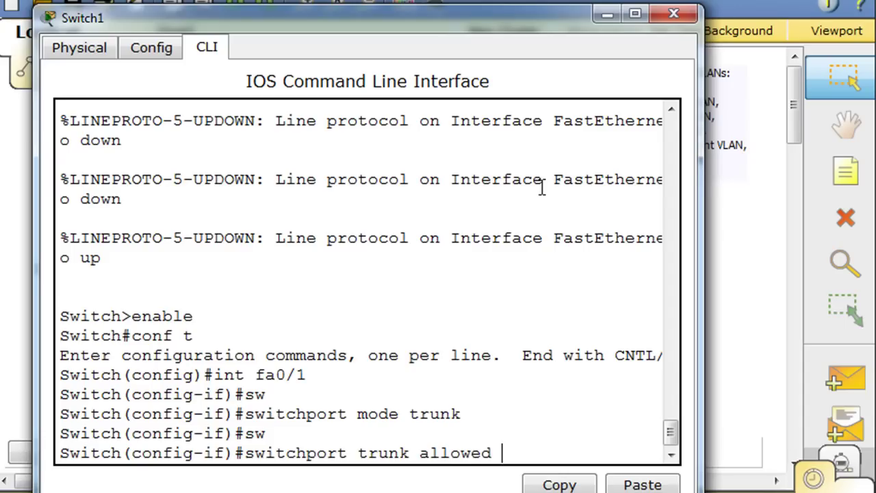
{"action": "type", "text": "1-99"}
{"action": "key", "text": "Return"}
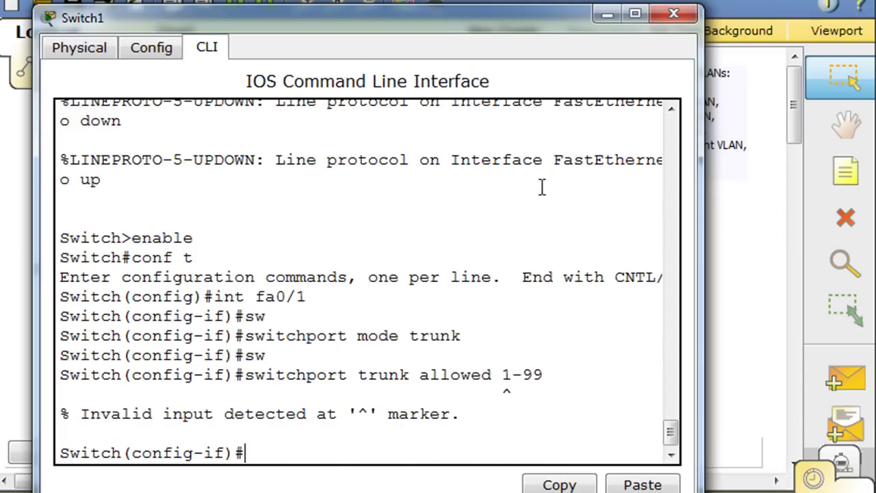
{"action": "key", "text": "Up"}
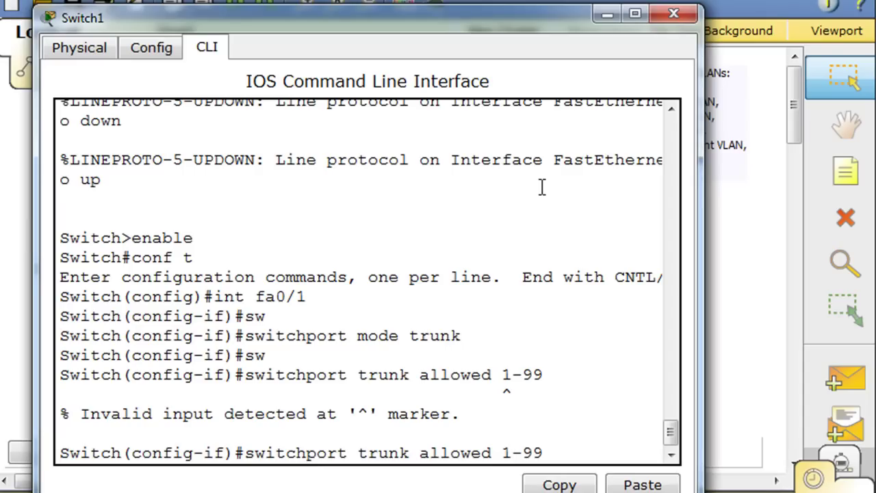
{"action": "type", "text": "vlan"}
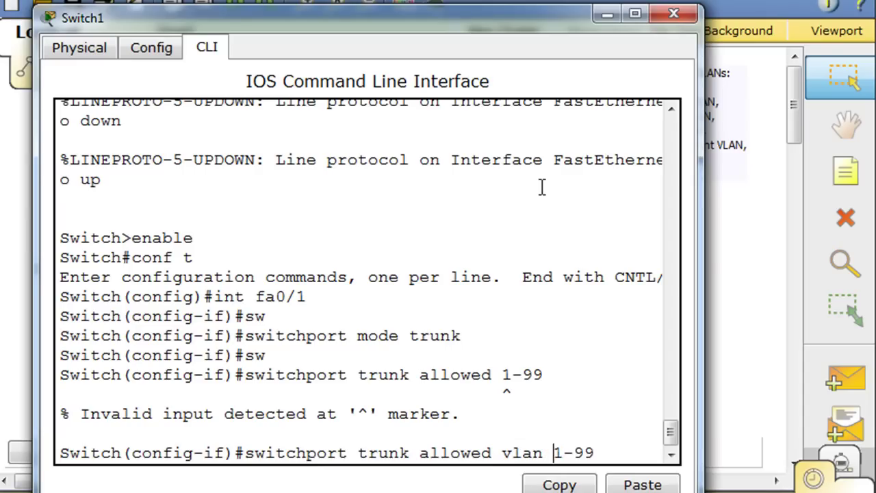
{"action": "key", "text": "Return"}
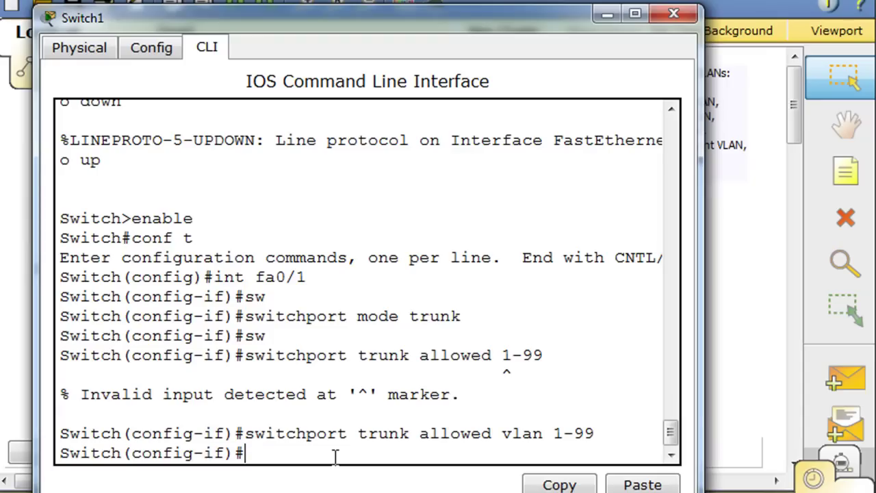
{"action": "type", "text": "end"}
{"action": "key", "text": "Return"}
{"action": "key", "text": "Return"}
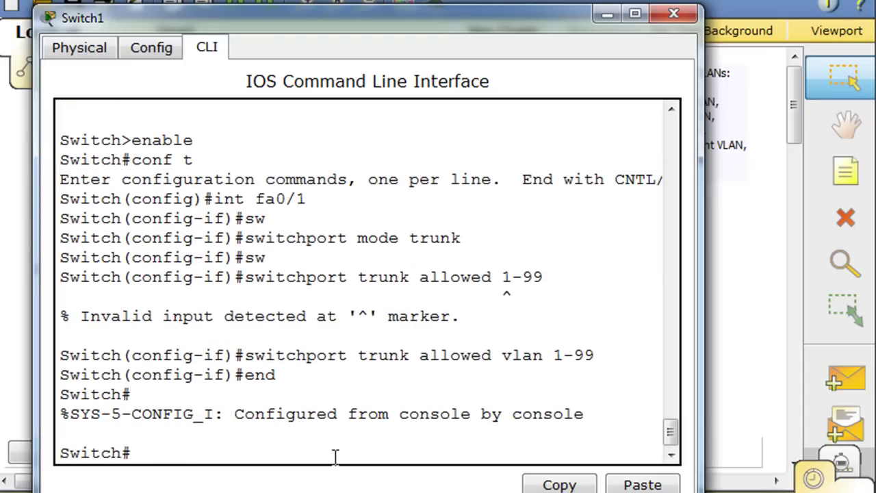
Run show vlan on Switch1 and widen the console to read VLAN 50 student on Fa0/10.
{"action": "type", "text": "show vlan"}
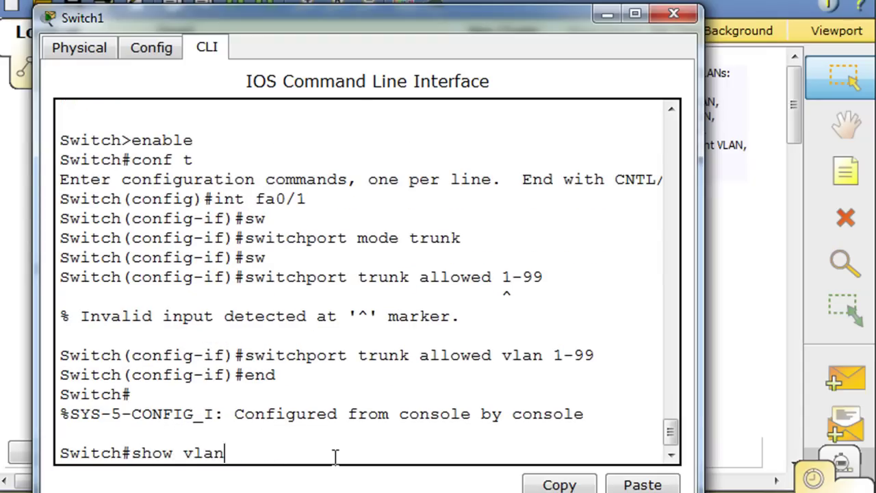
{"action": "key", "text": "Return"}
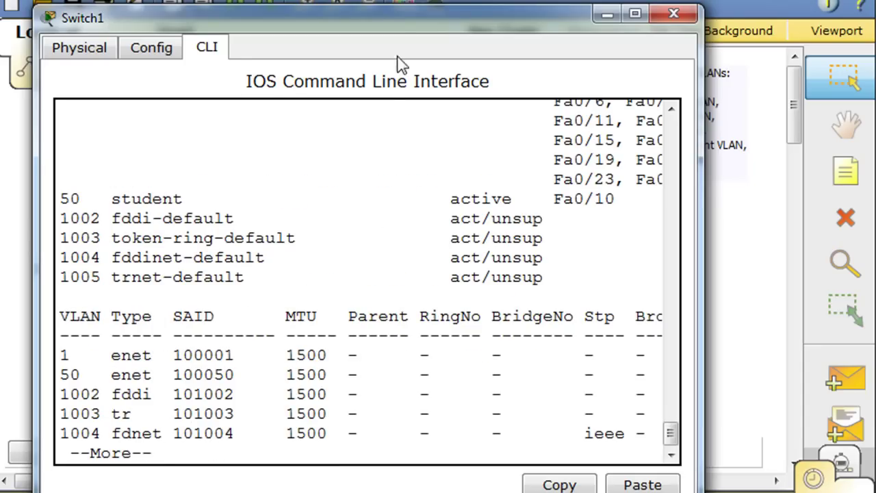
{"action": "left_click_drag", "start_coordinate": [393, 24], "coordinate": [418, 25]}
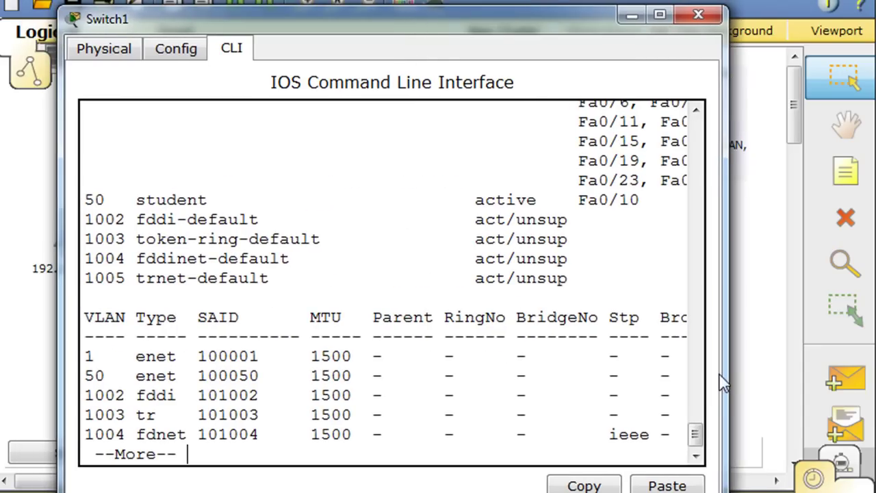
{"action": "left_click_drag", "start_coordinate": [727, 373], "coordinate": [807, 373]}
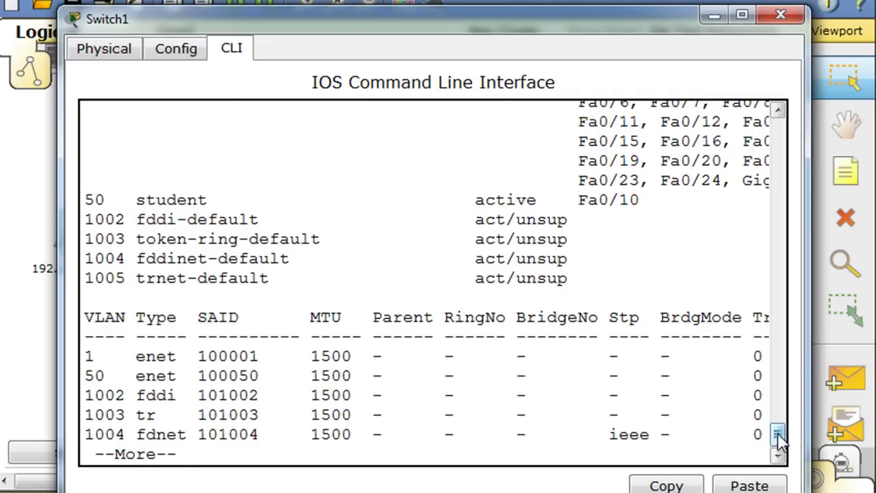
{"action": "scroll", "coordinate": [780, 437], "scroll_direction": "up", "scroll_amount": 1}
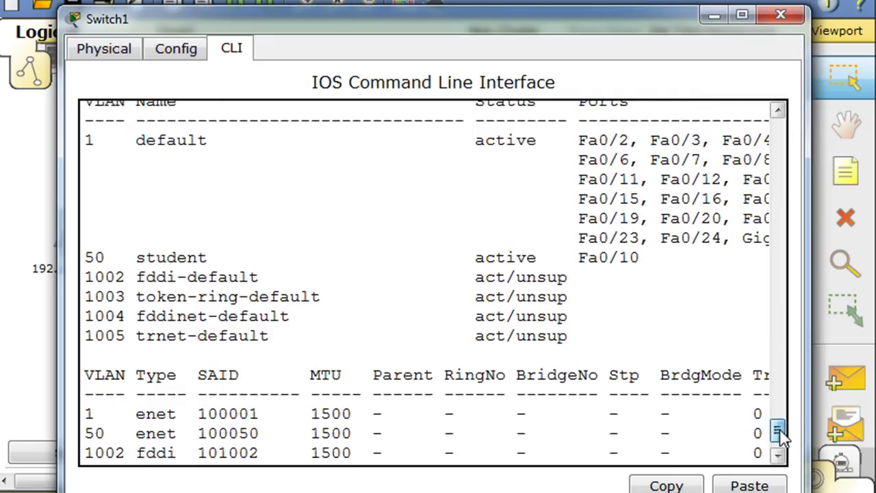
{"action": "scroll", "coordinate": [780, 437], "scroll_direction": "down", "scroll_amount": 1}
{"action": "left_click", "coordinate": [779, 110]}
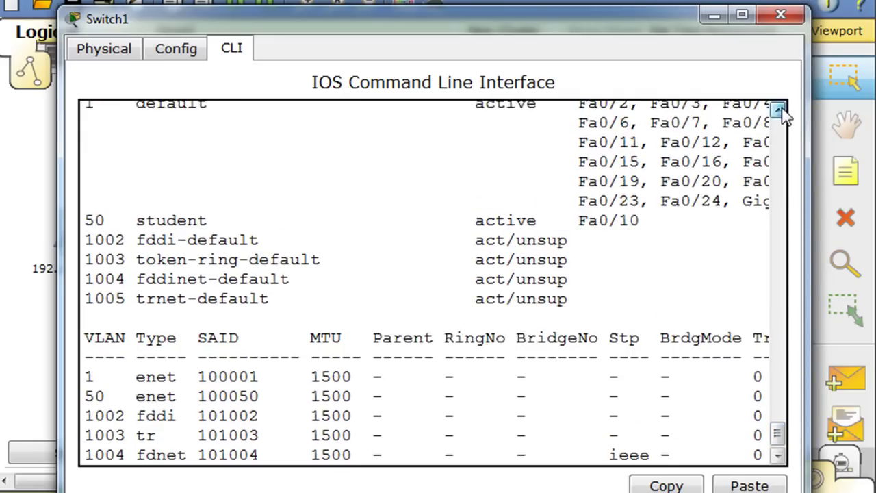
{"action": "left_click", "coordinate": [779, 111]}
{"action": "left_click", "coordinate": [778, 110]}
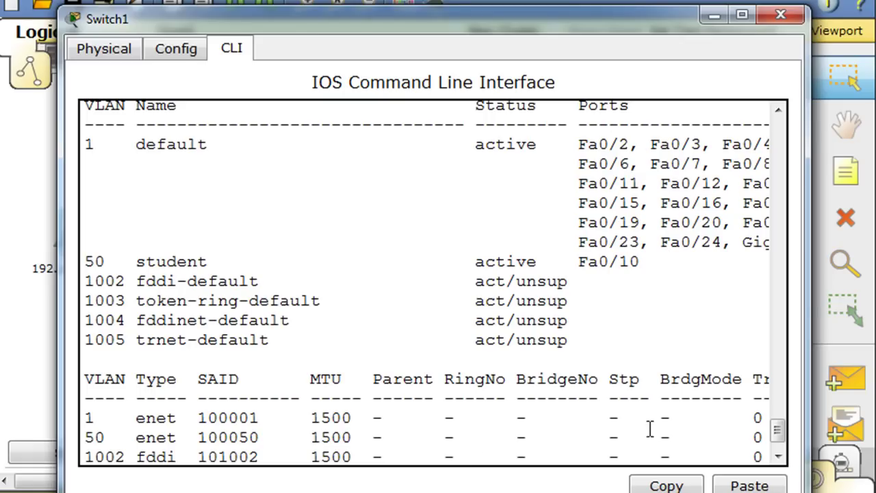
{"action": "left_click_drag", "start_coordinate": [805, 314], "coordinate": [839, 314]}
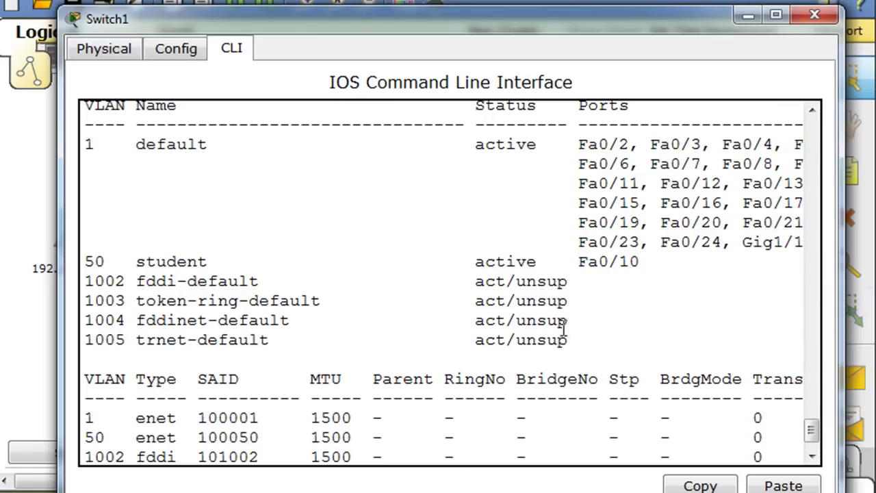
{"action": "left_click_drag", "start_coordinate": [60, 301], "coordinate": [20, 287]}
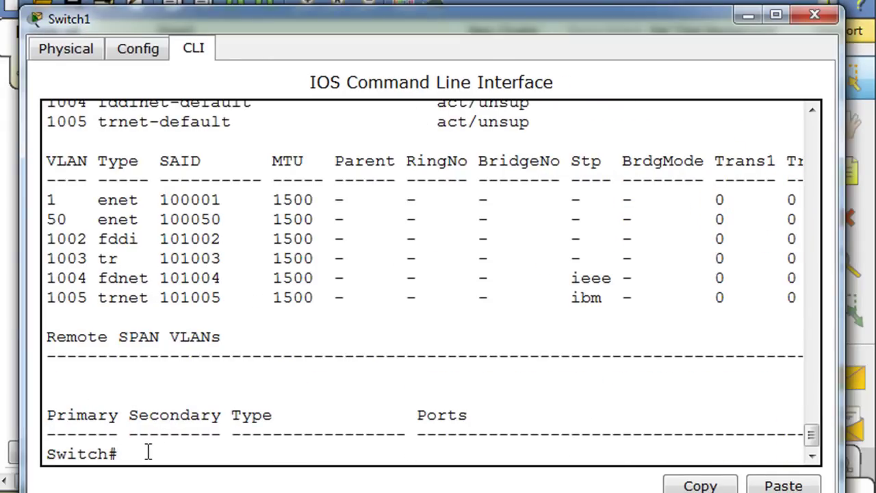
Use show interface ? to find the trunk option, then run show interface trunk.
{"action": "type", "text": "show interface"}
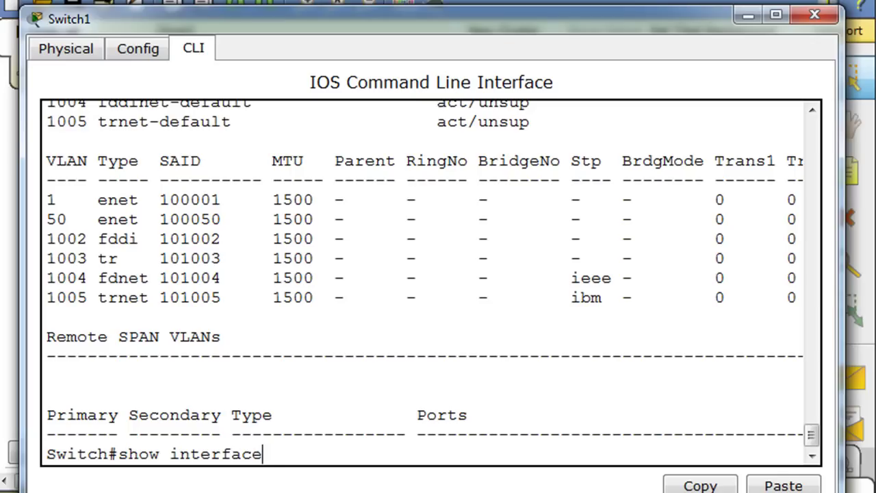
{"action": "type", "text": " ?"}
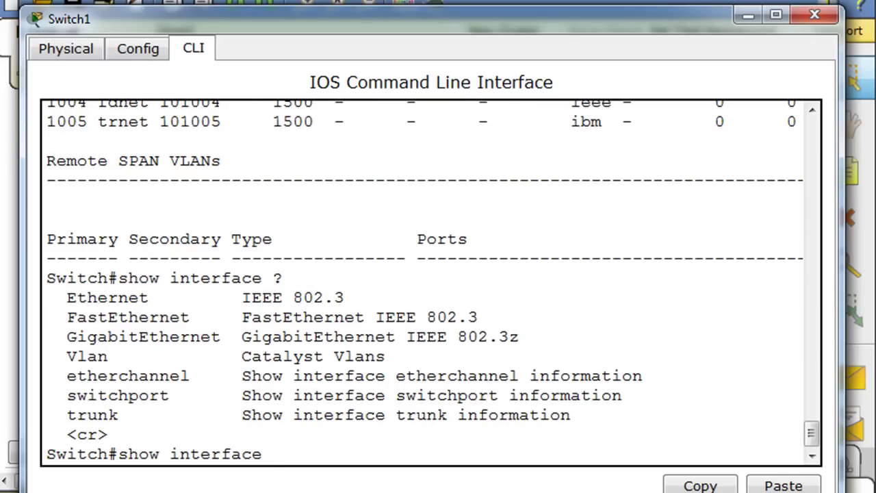
{"action": "left_click_drag", "start_coordinate": [58, 415], "coordinate": [129, 414]}
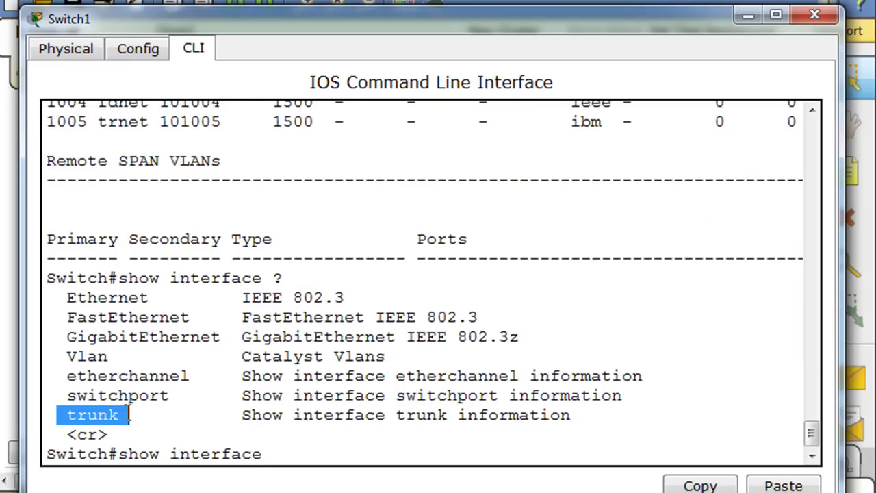
{"action": "left_click", "coordinate": [305, 435]}
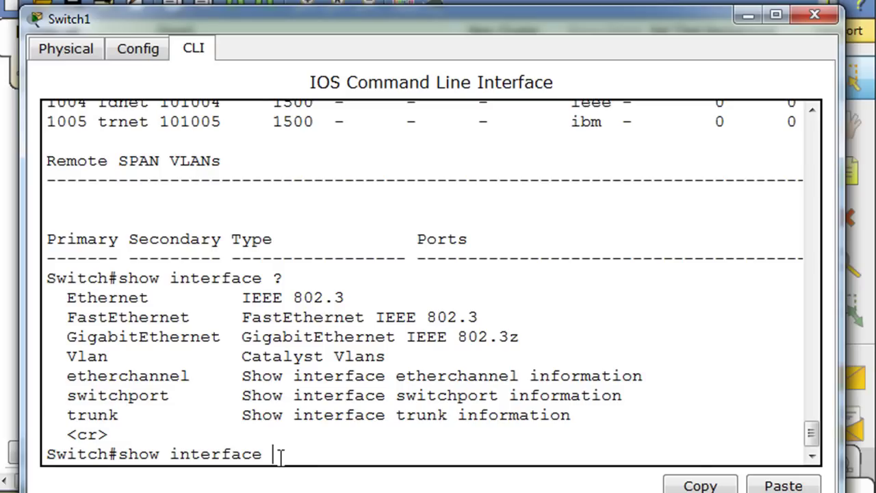
{"action": "type", "text": "trunk"}
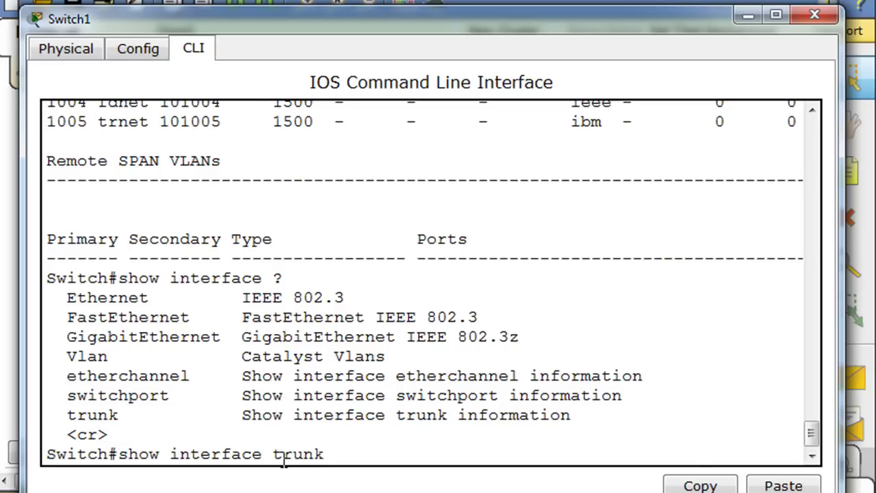
{"action": "key", "text": "Return"}
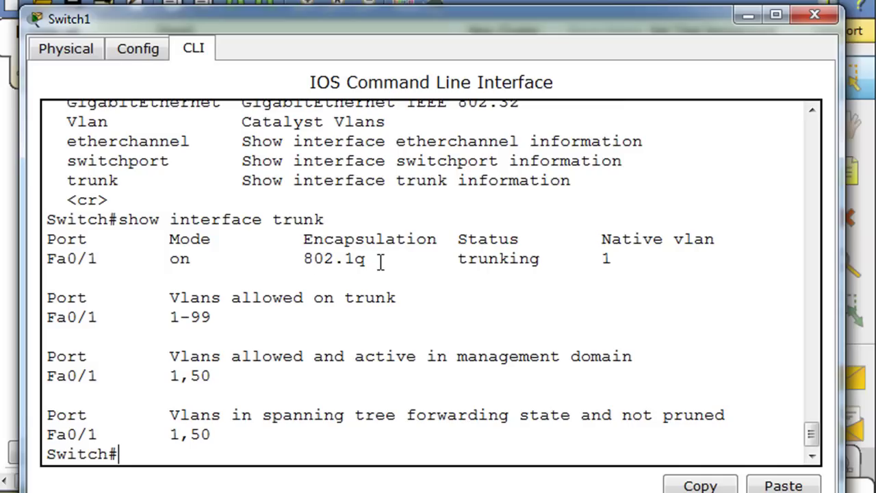
Highlight 802.1q encapsulation, native VLAN 1 and active VLANs 1,50, then minimize Switch1's window.
{"action": "left_click_drag", "start_coordinate": [374, 258], "coordinate": [299, 267]}
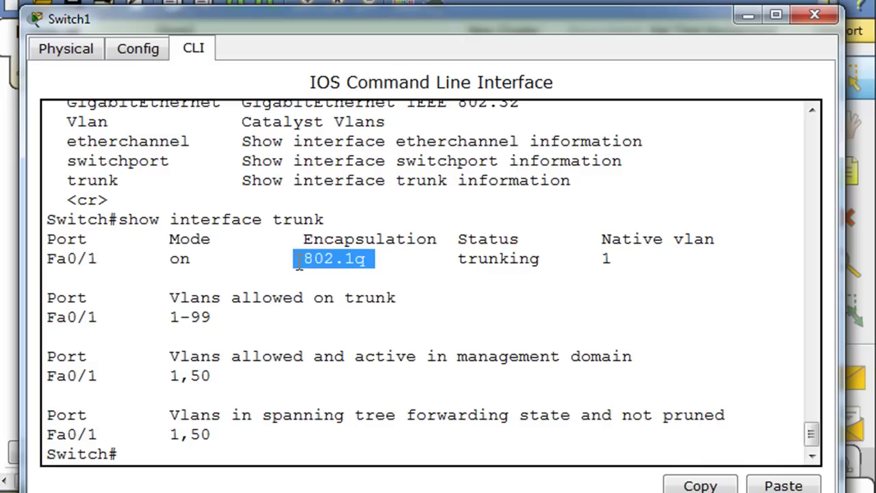
{"action": "left_click", "coordinate": [332, 276]}
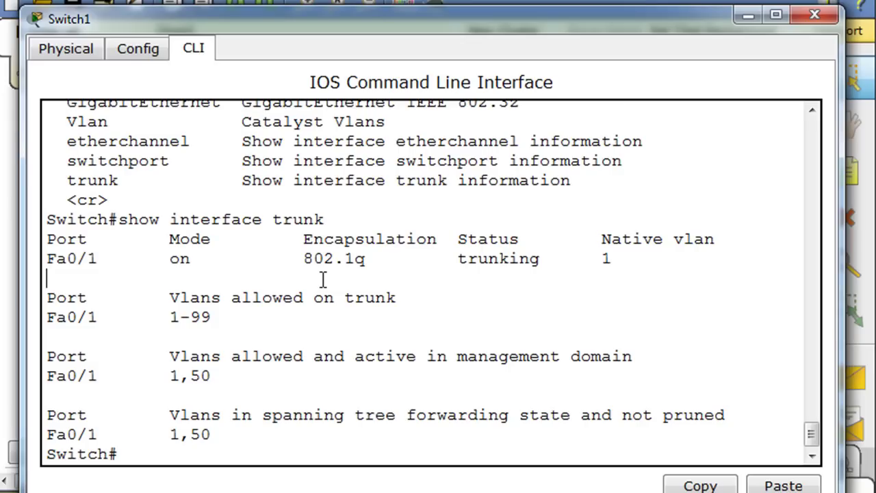
{"action": "left_click_drag", "start_coordinate": [303, 259], "coordinate": [382, 259]}
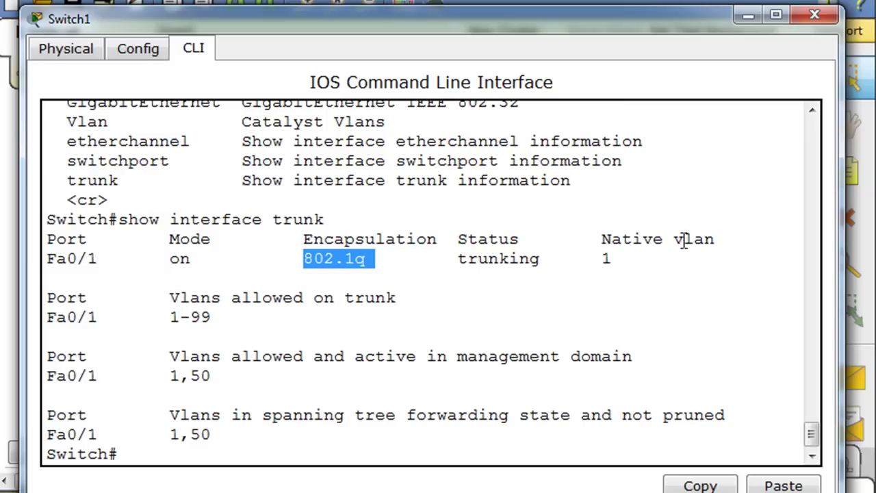
{"action": "left_click_drag", "start_coordinate": [601, 239], "coordinate": [719, 234]}
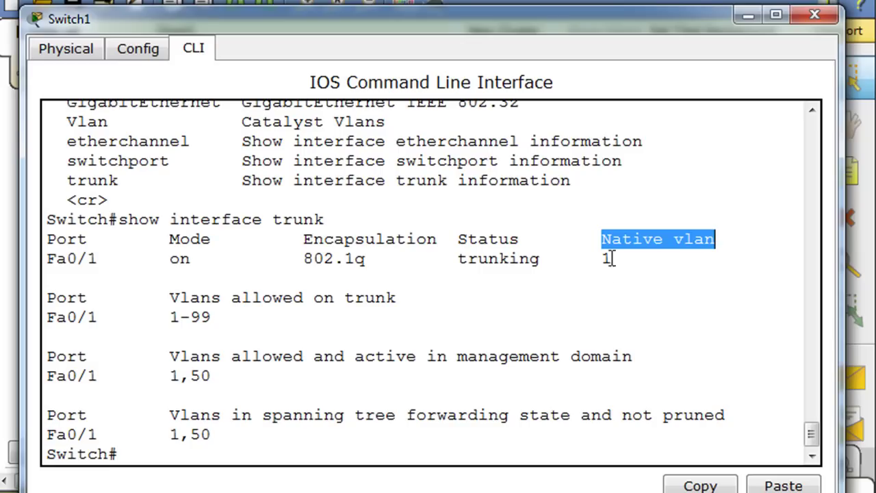
{"action": "left_click_drag", "start_coordinate": [594, 239], "coordinate": [738, 239]}
{"action": "double_click", "coordinate": [607, 259]}
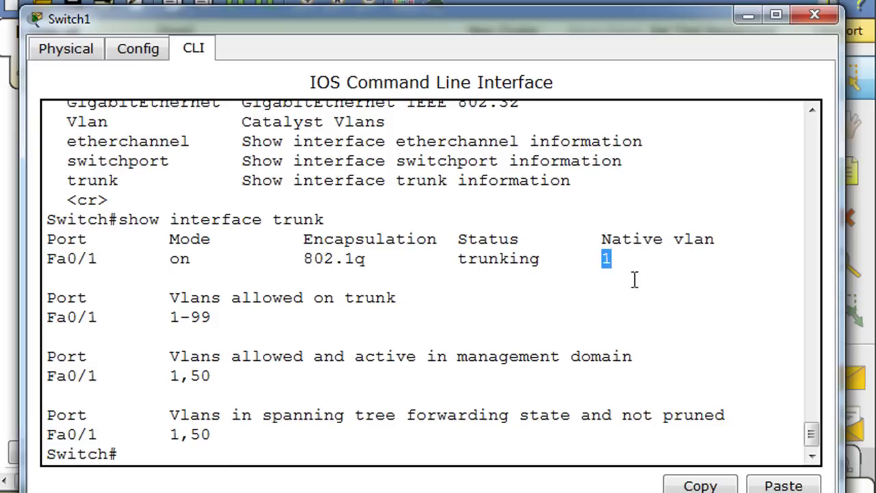
{"action": "left_click", "coordinate": [650, 315]}
{"action": "left_click_drag", "start_coordinate": [155, 376], "coordinate": [234, 388]}
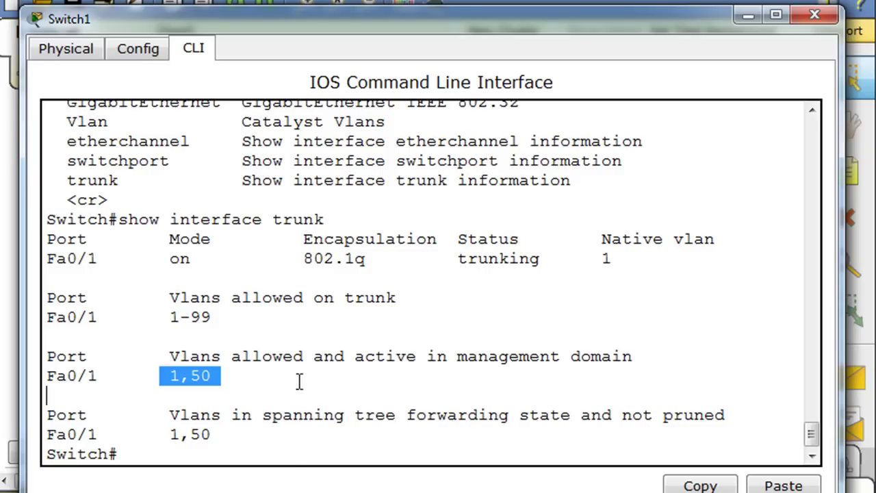
{"action": "left_click", "coordinate": [286, 448]}
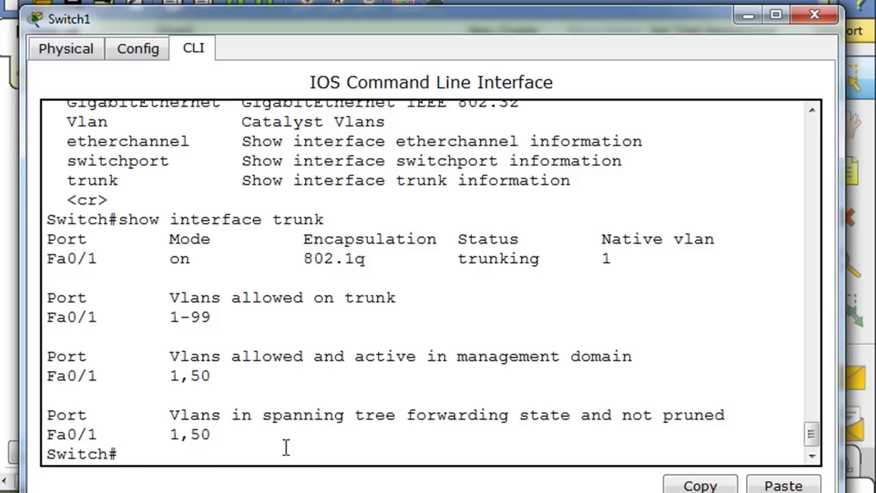
{"action": "left_click", "coordinate": [748, 15]}
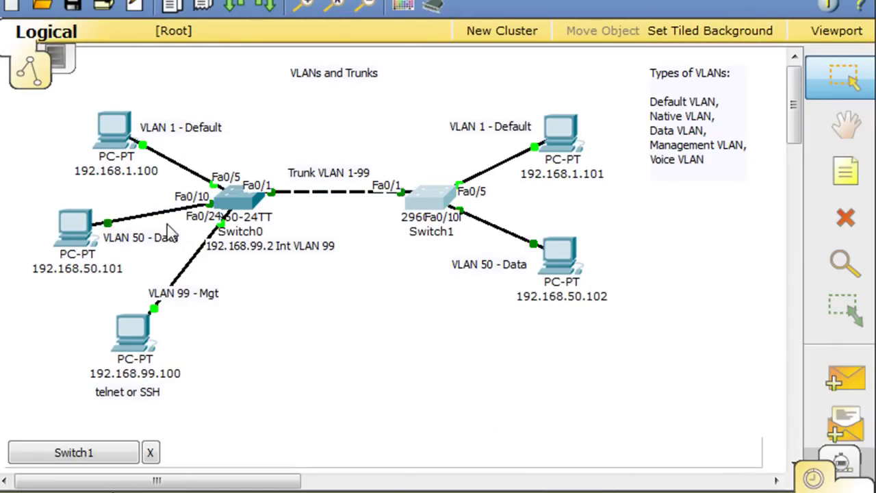
From PC 192.168.50.102's command prompt, ping 192.168.50.101.
{"action": "left_click", "coordinate": [560, 261]}
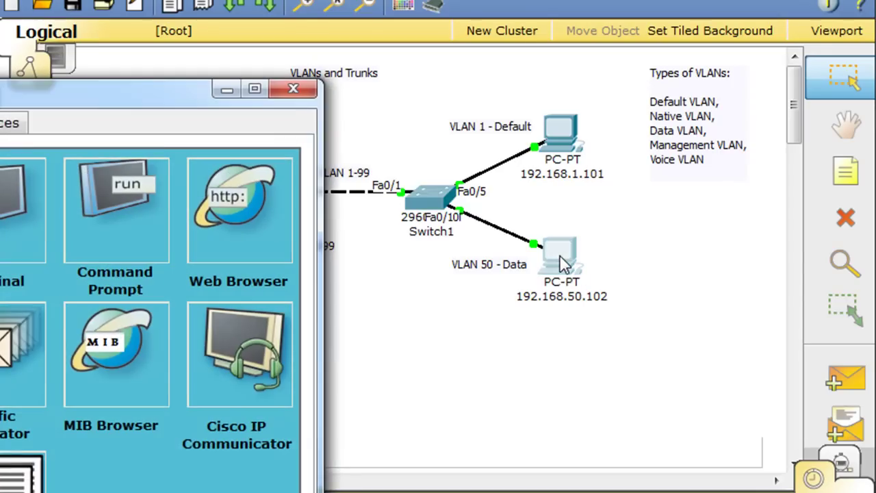
{"action": "left_click_drag", "start_coordinate": [126, 100], "coordinate": [487, 26]}
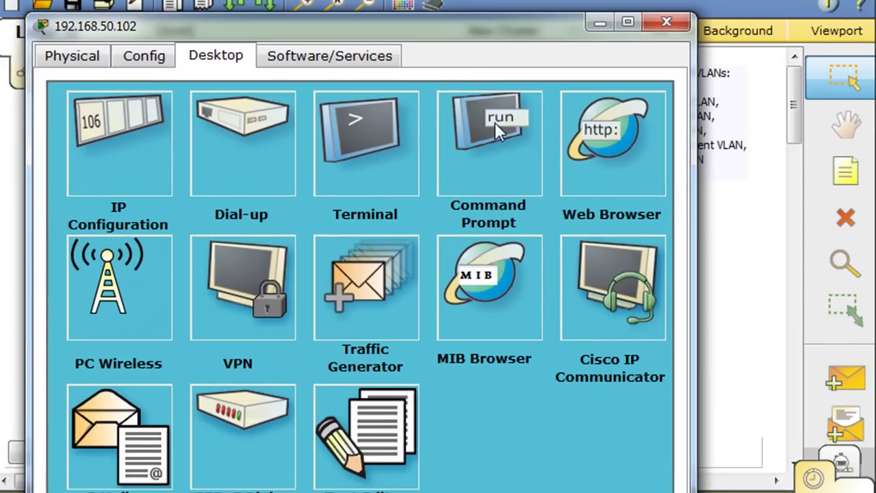
{"action": "left_click", "coordinate": [495, 122]}
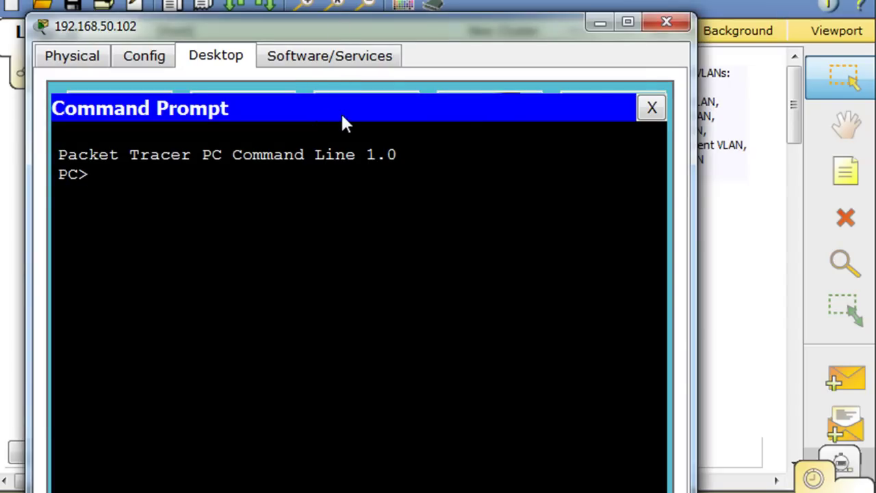
{"action": "type", "text": "ping 192.168"}
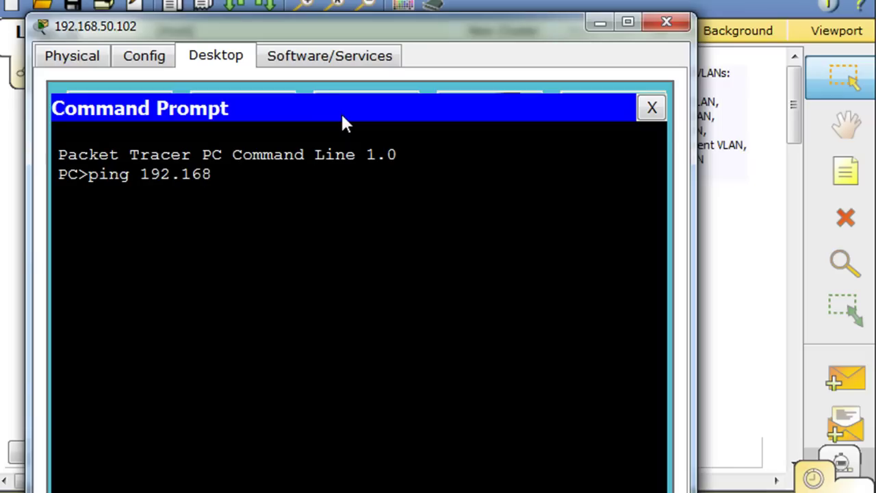
{"action": "type", "text": ".50.101"}
{"action": "key", "text": "Return"}
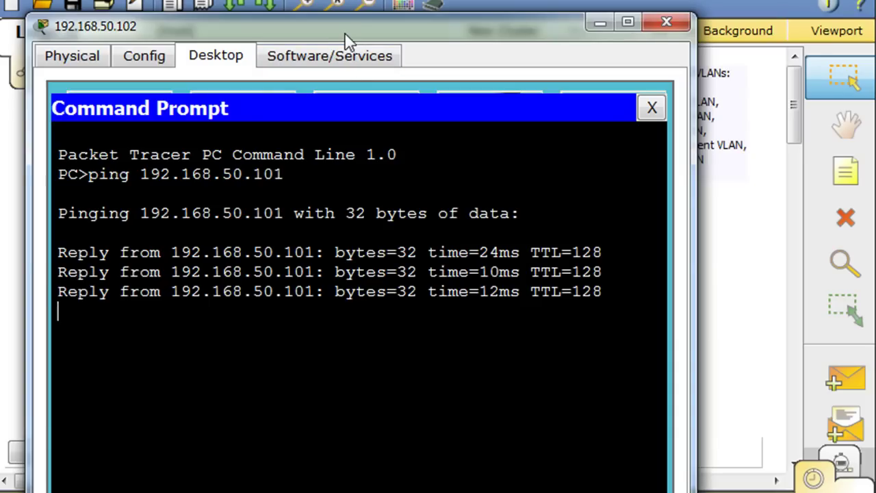
Run ipconfig to show the PC's addressing, then minimize its window.
{"action": "left_click_drag", "start_coordinate": [345, 36], "coordinate": [368, 368]}
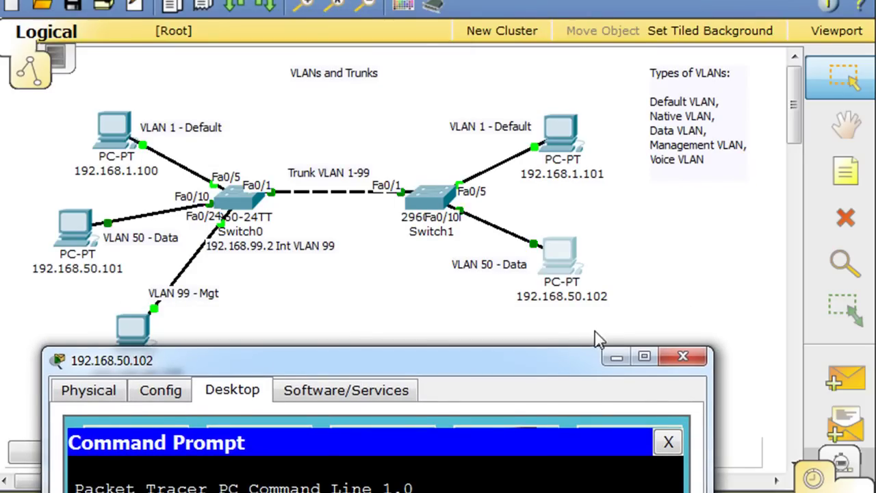
{"action": "left_click_drag", "start_coordinate": [556, 367], "coordinate": [566, 5]}
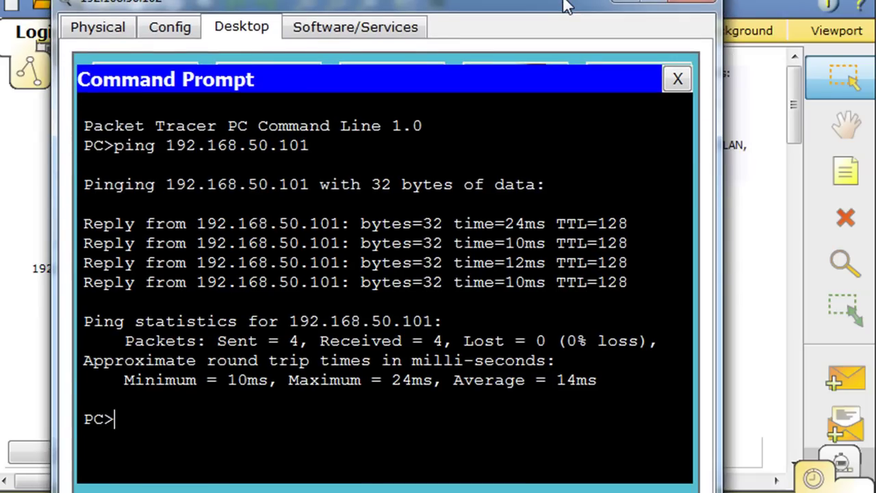
{"action": "type", "text": "ipconfig"}
{"action": "key", "text": "Return"}
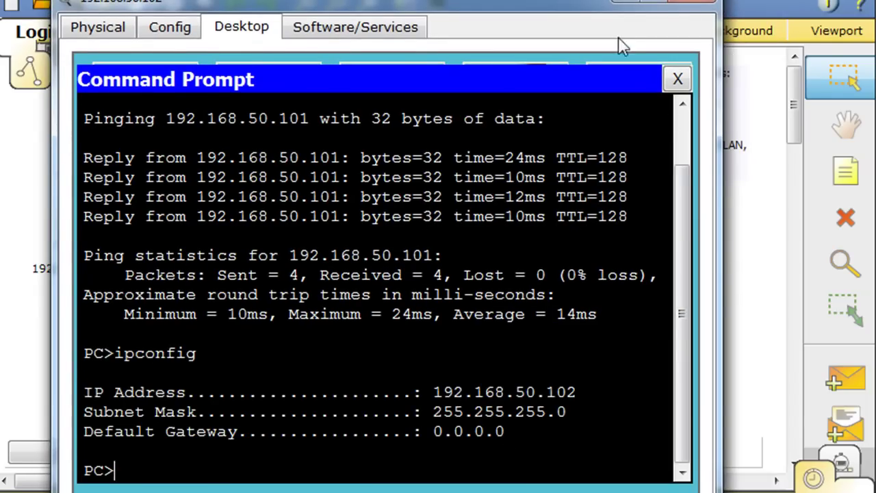
{"action": "mouse_move", "coordinate": [591, 5]}
{"action": "left_mouse_down"}
{"action": "mouse_move", "coordinate": [634, 68]}
{"action": "mouse_move", "coordinate": [594, 15]}
{"action": "left_mouse_up"}
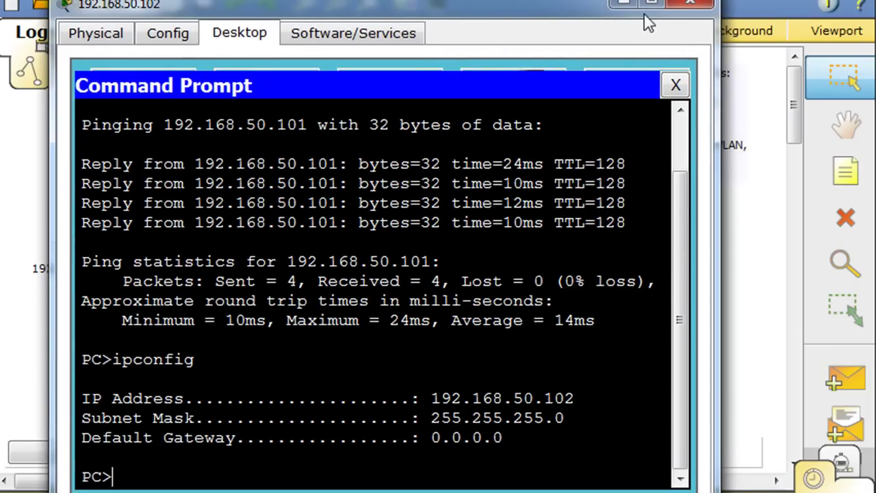
{"action": "left_click", "coordinate": [624, 5]}
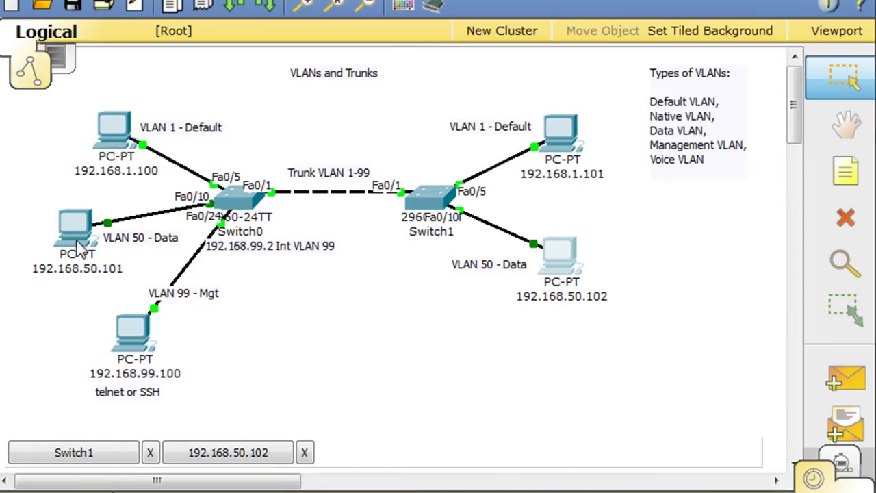
Rerun ping 192.168.1.100 from PC 192.168.1.101's command prompt, then close the PC window.
{"action": "mouse_move", "coordinate": [75, 248]}
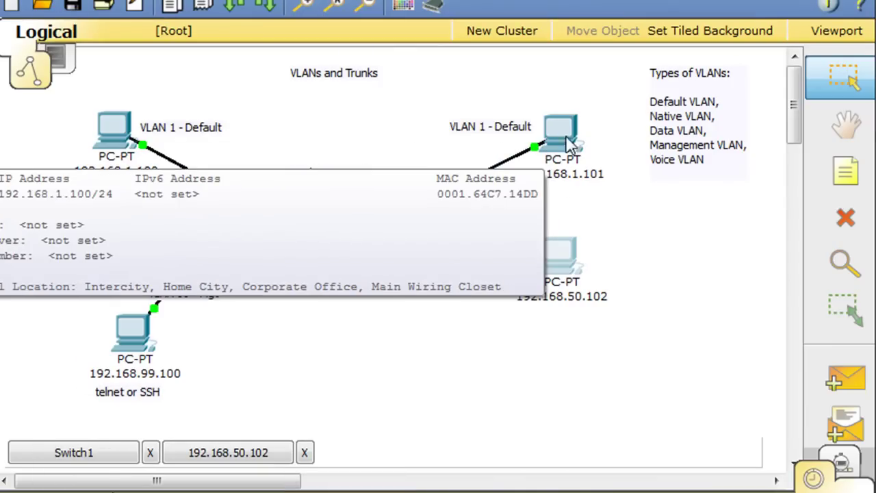
{"action": "left_click", "coordinate": [574, 134]}
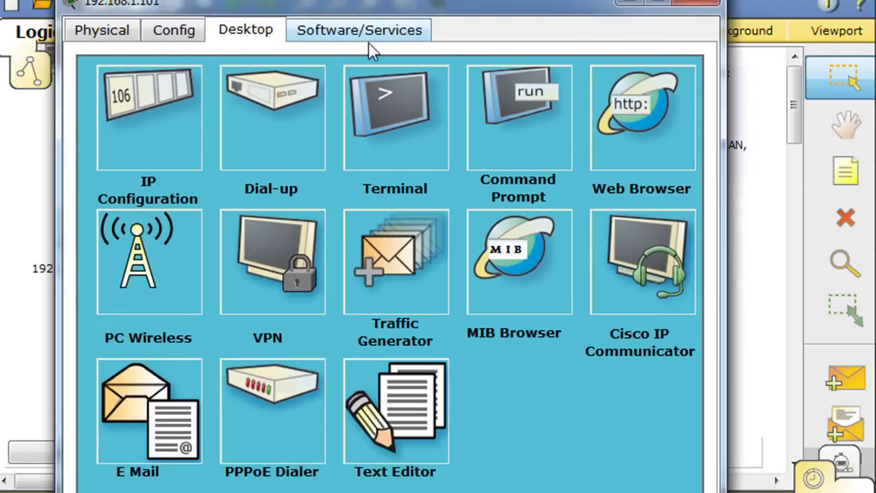
{"action": "left_click", "coordinate": [511, 95]}
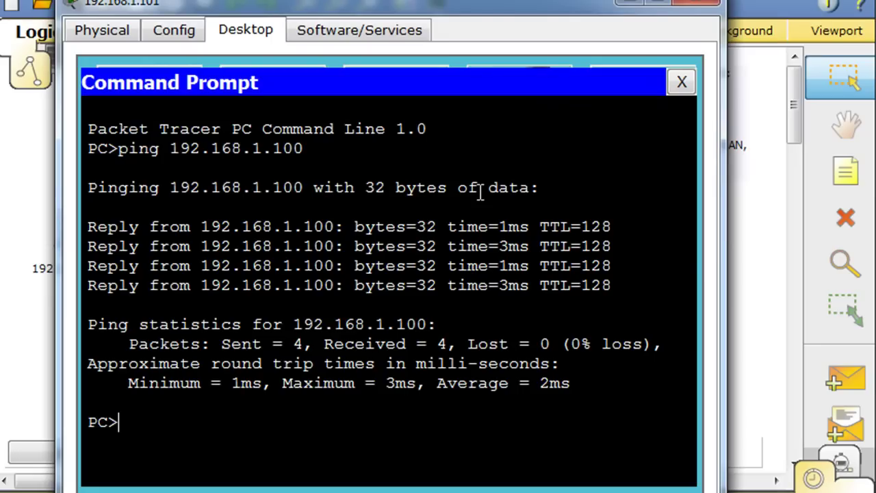
{"action": "key", "text": "Up"}
{"action": "key", "text": "Return"}
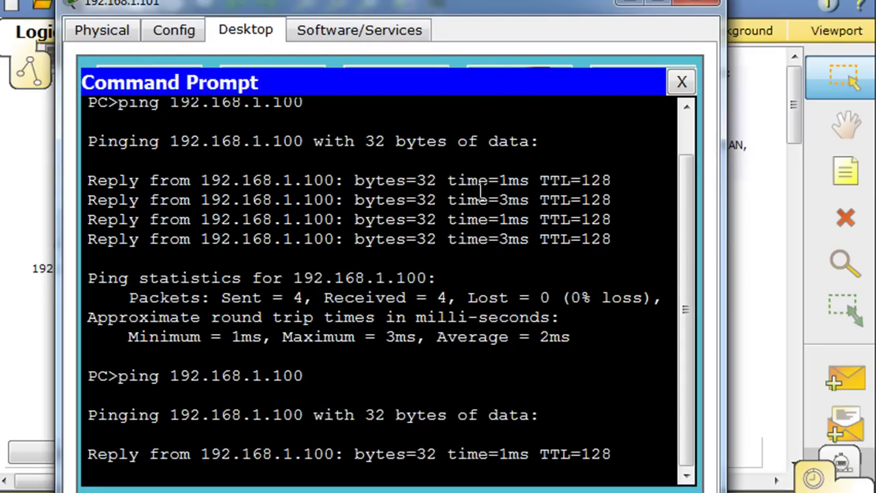
{"action": "left_click", "coordinate": [709, 2]}
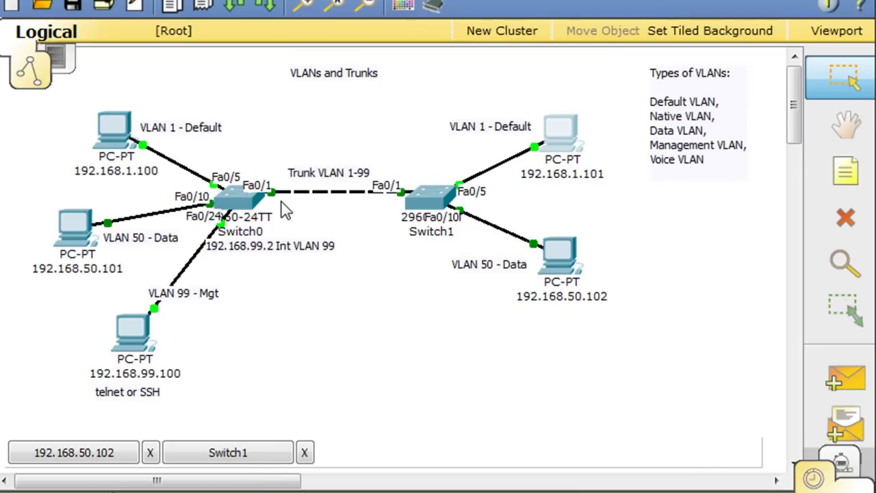
{"action": "left_click_drag", "start_coordinate": [176, 481], "coordinate": [192, 492]}
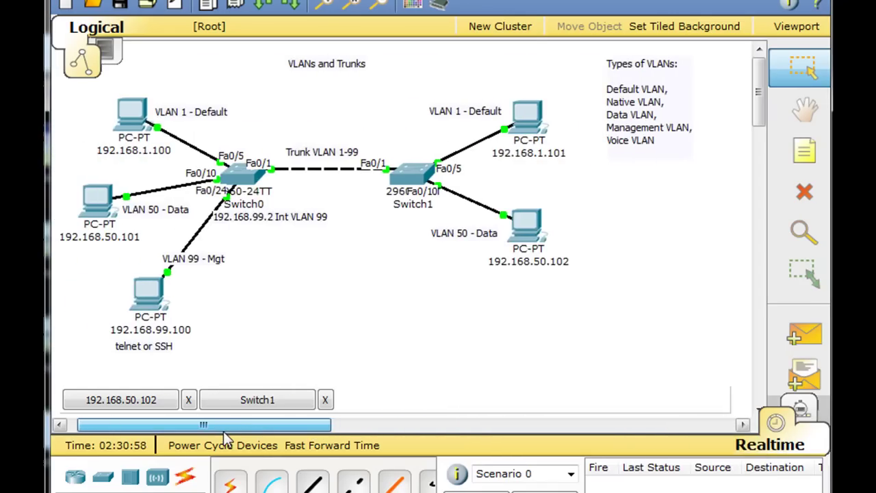
Switch to Simulation mode and filter the event list to show only ICMP events.
{"action": "left_click_drag", "start_coordinate": [224, 436], "coordinate": [325, 426]}
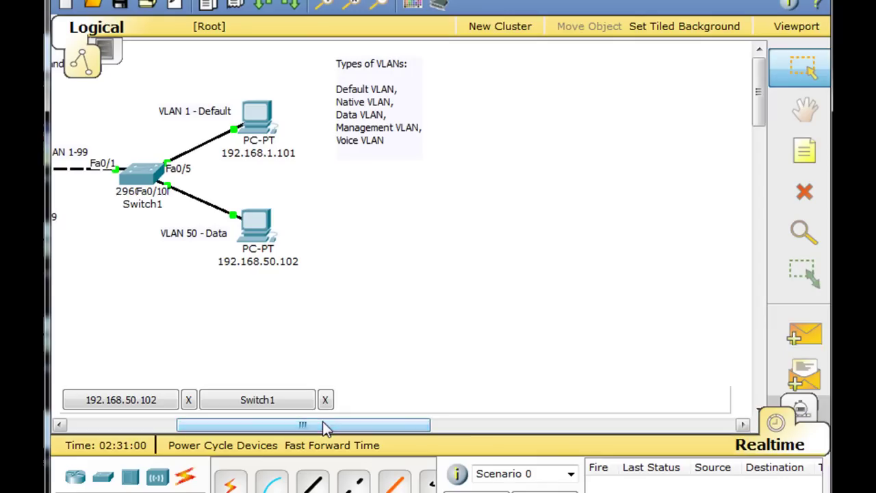
{"action": "left_click", "coordinate": [808, 415]}
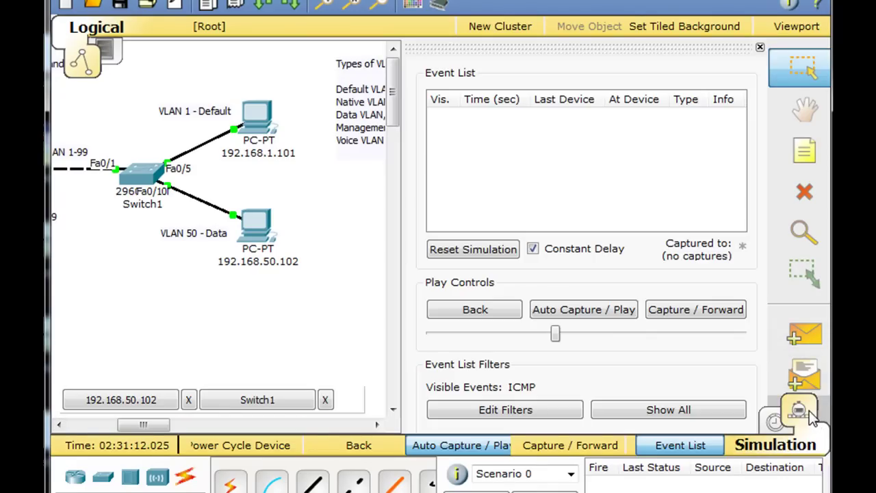
{"action": "left_click", "coordinate": [544, 410]}
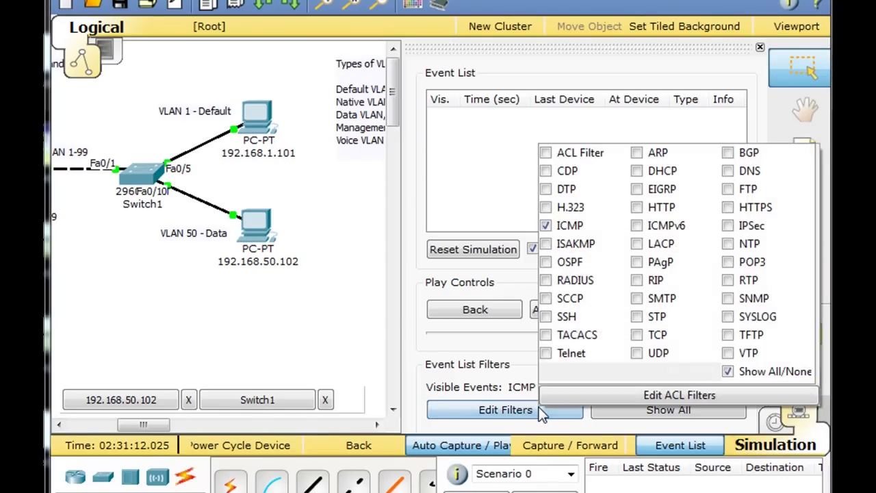
{"action": "left_click", "coordinate": [728, 373]}
{"action": "left_click", "coordinate": [727, 372]}
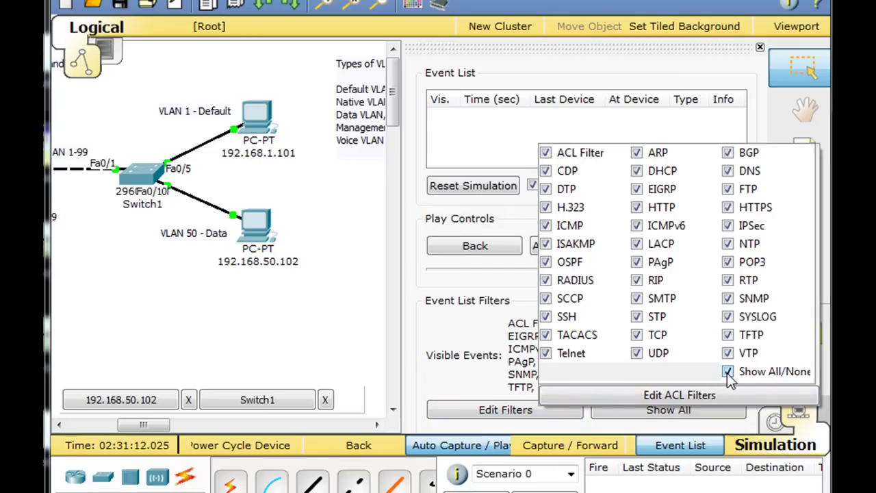
{"action": "left_click", "coordinate": [728, 372]}
{"action": "left_click", "coordinate": [545, 226]}
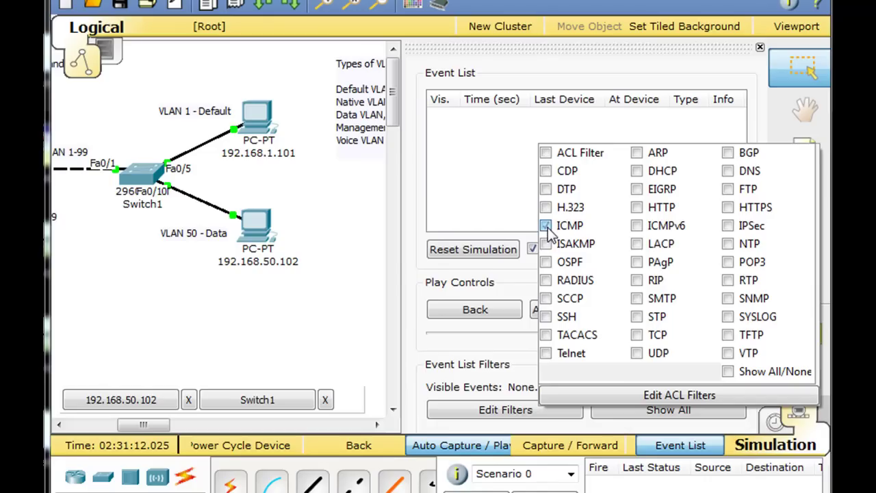
{"action": "left_click", "coordinate": [510, 354]}
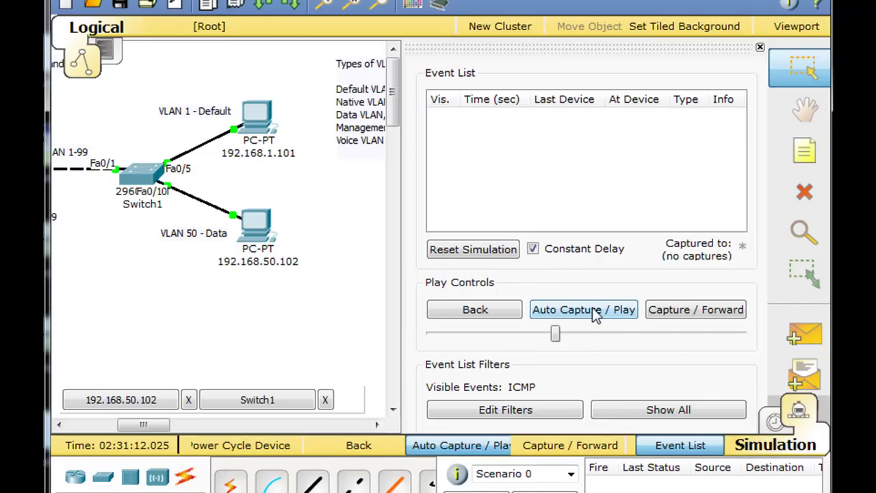
In PC 192.168.50.102's Command Prompt, recall the ping 192.168.50.101 command.
{"action": "left_click", "coordinate": [259, 229]}
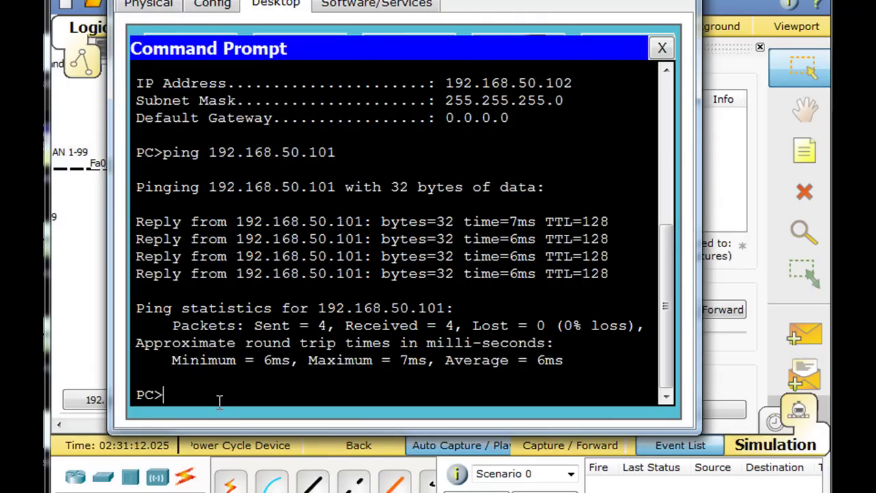
{"action": "key", "text": "Up"}
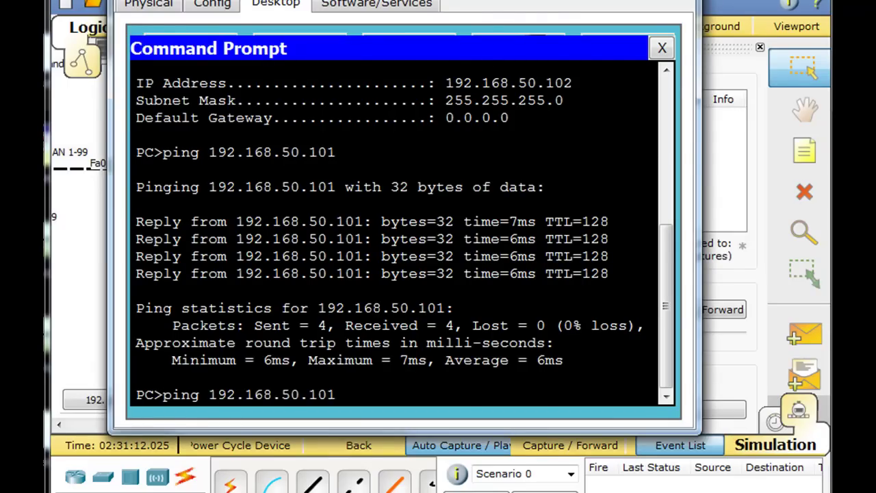
{"action": "left_click_drag", "start_coordinate": [489, 6], "coordinate": [404, 341]}
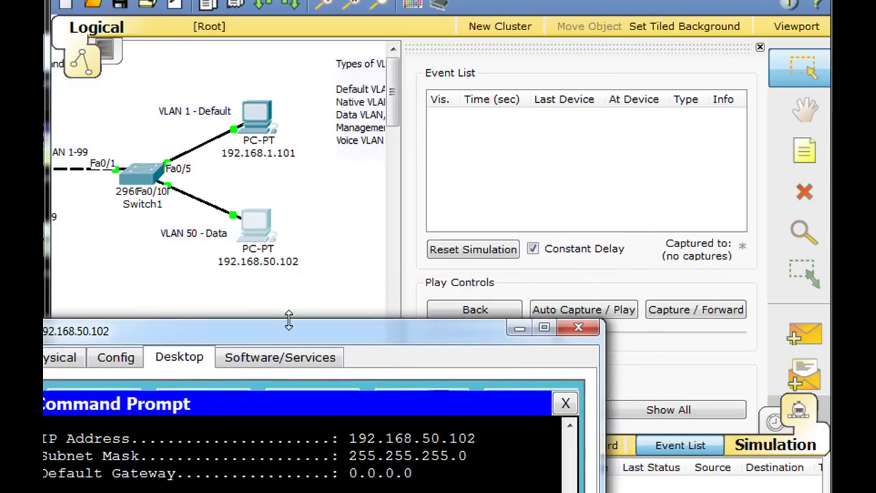
{"action": "left_click_drag", "start_coordinate": [286, 334], "coordinate": [369, 7]}
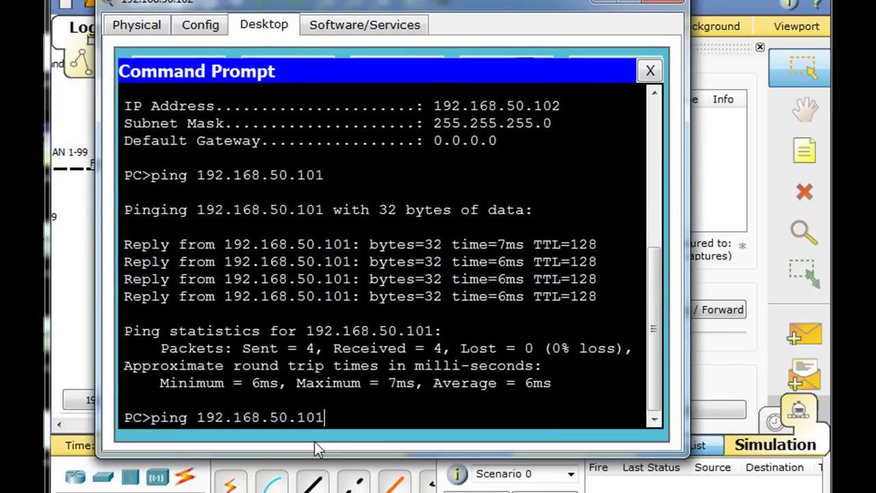
{"action": "left_click_drag", "start_coordinate": [510, 7], "coordinate": [503, 379]}
Start Auto Capture, run the ping to 192.168.50.101, and minimize the PC window.
{"action": "left_click", "coordinate": [581, 311]}
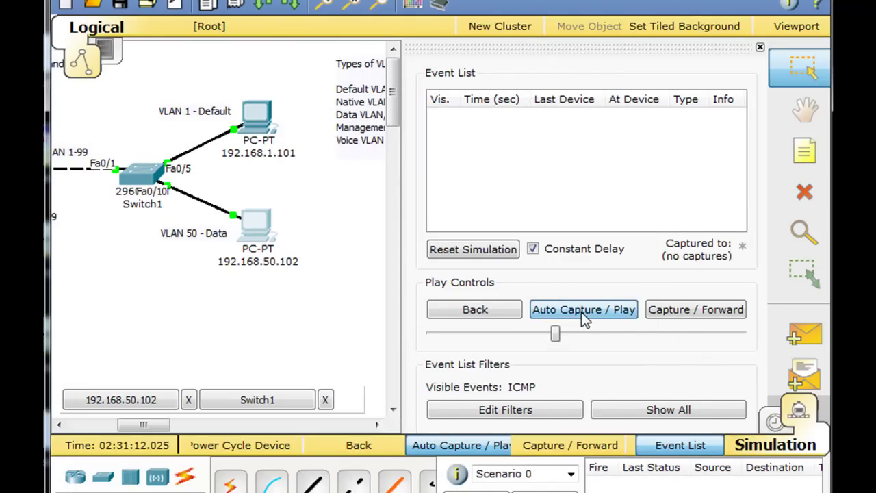
{"action": "left_click", "coordinate": [581, 312]}
{"action": "left_click", "coordinate": [270, 248]}
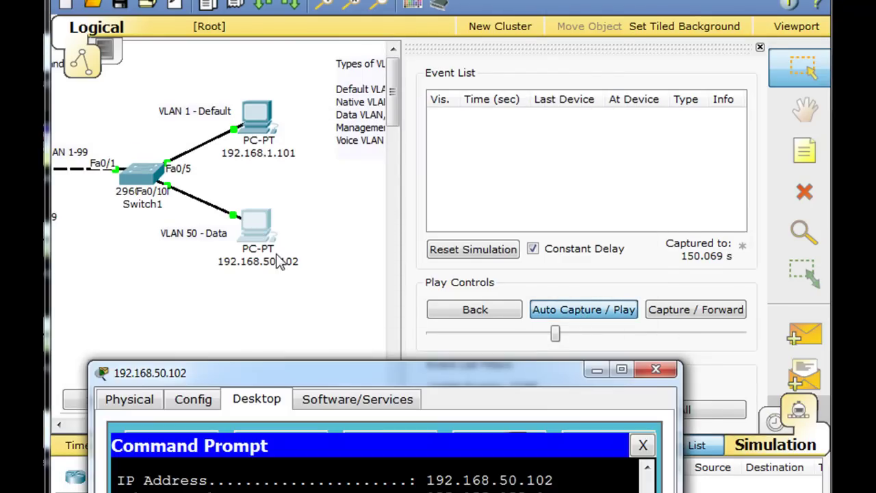
{"action": "left_click_drag", "start_coordinate": [349, 392], "coordinate": [361, 52]}
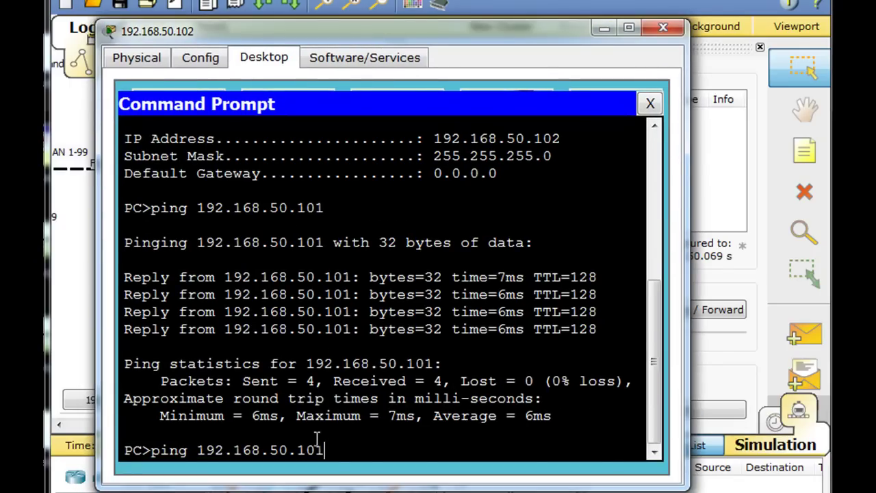
{"action": "key", "text": "Return"}
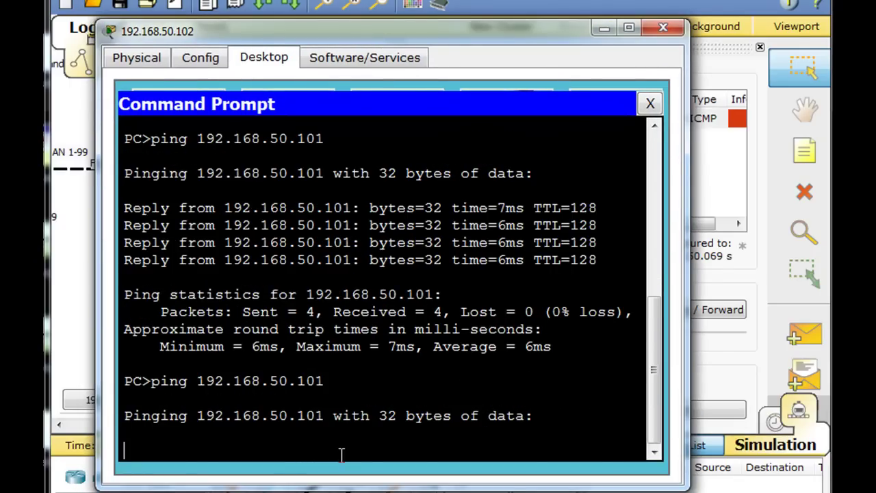
{"action": "left_click", "coordinate": [605, 29]}
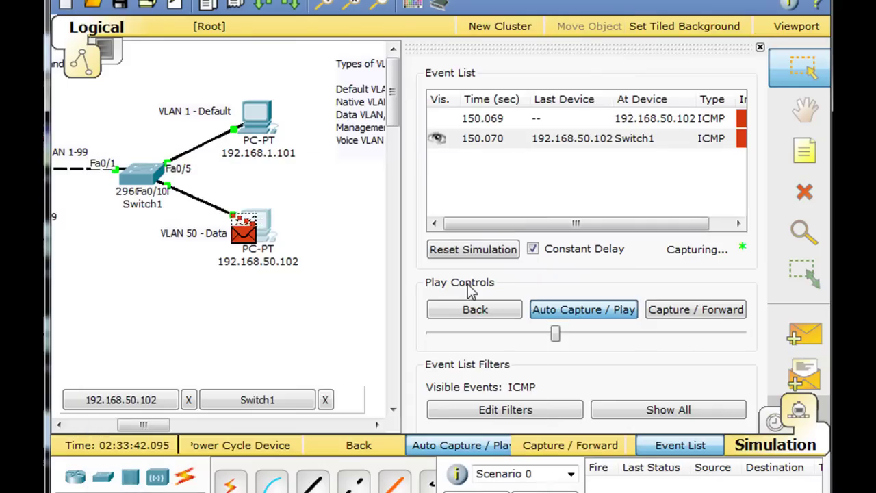
Scroll to Switch0 and the trunk link as the packet reaches Switch0 at 150.071 s.
{"action": "left_click_drag", "start_coordinate": [166, 423], "coordinate": [137, 430]}
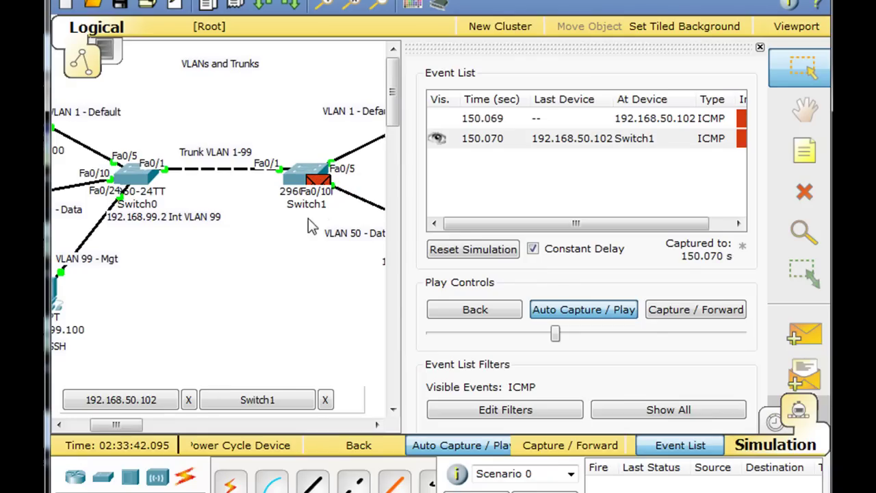
{"action": "mouse_move", "coordinate": [118, 229]}
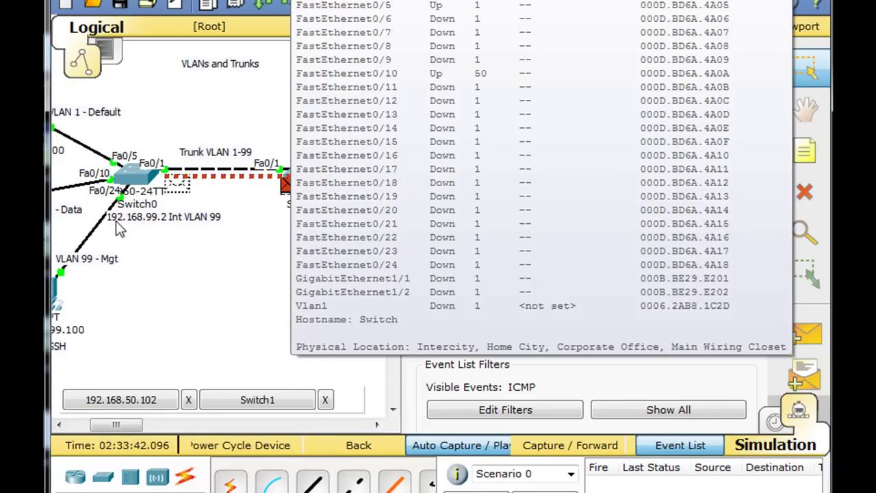
{"action": "mouse_move", "coordinate": [144, 190]}
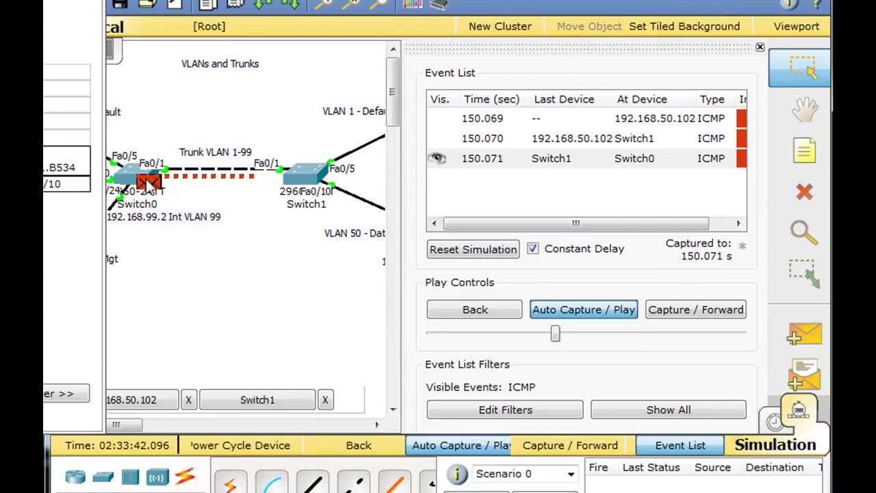
Open Switch0's PDU details: Dot1q frame in on FastEthernet0/1, out on FastEthernet0/10.
{"action": "left_click", "coordinate": [148, 183]}
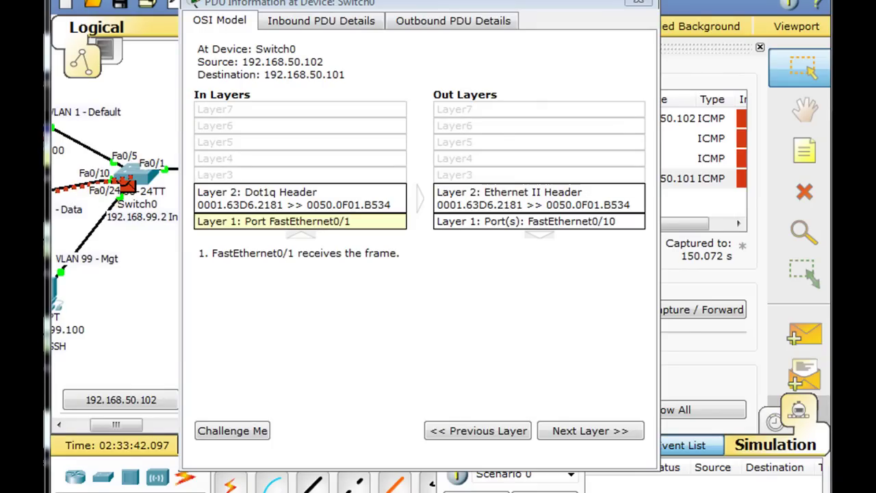
{"action": "left_click_drag", "start_coordinate": [571, 2], "coordinate": [602, 371]}
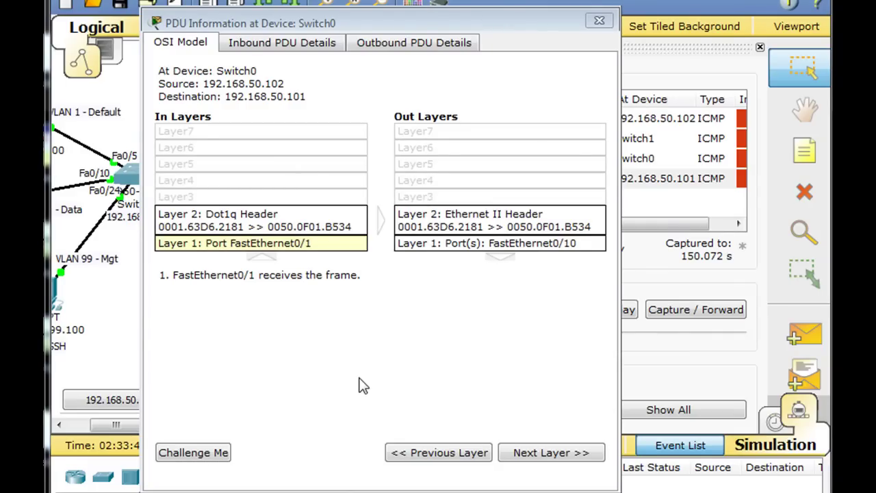
{"action": "left_click_drag", "start_coordinate": [405, 21], "coordinate": [422, 15]}
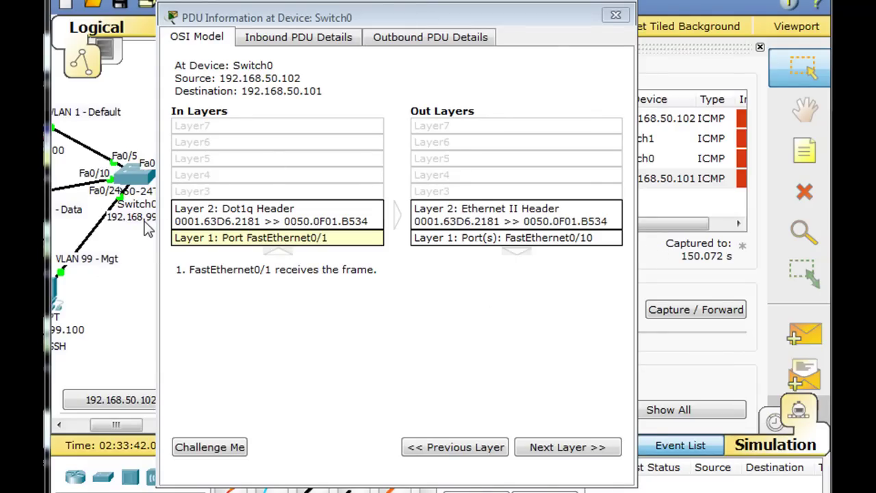
{"action": "left_click_drag", "start_coordinate": [407, 17], "coordinate": [414, 4]}
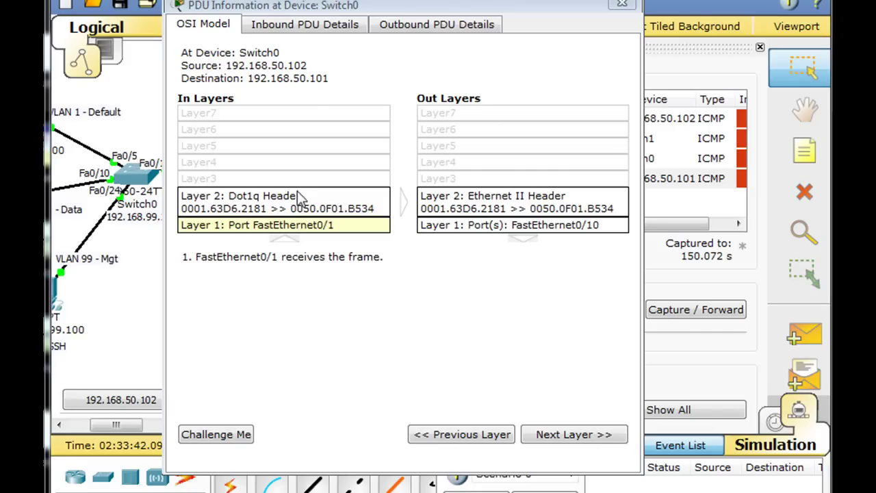
{"action": "left_click_drag", "start_coordinate": [310, 5], "coordinate": [435, 0]}
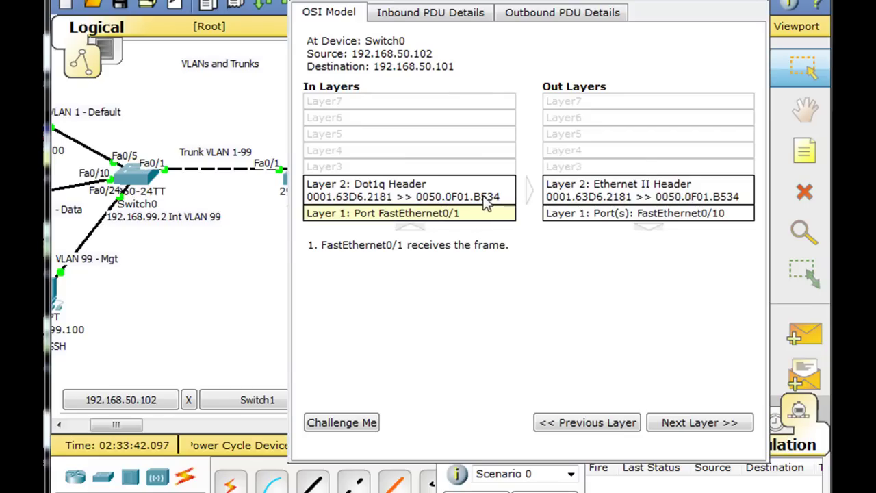
Review the inbound 802.1q frame fields, then the untagged Ethernet II outbound frame.
{"action": "left_click", "coordinate": [417, 14]}
{"action": "left_click_drag", "start_coordinate": [512, 2], "coordinate": [396, 2]}
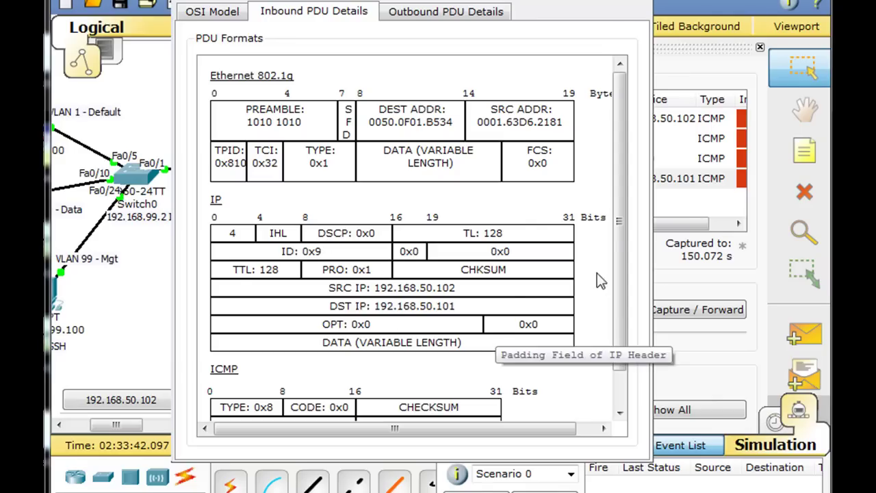
{"action": "left_click_drag", "start_coordinate": [620, 230], "coordinate": [619, 293]}
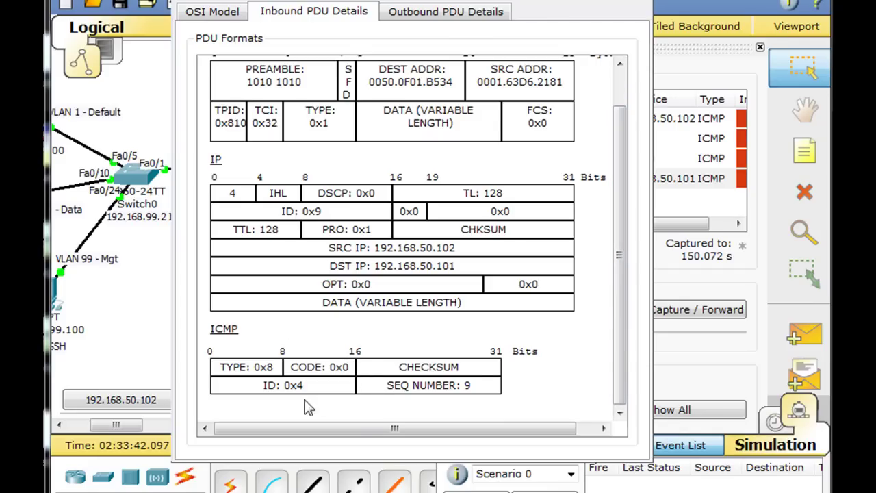
{"action": "left_click_drag", "start_coordinate": [618, 341], "coordinate": [614, 281]}
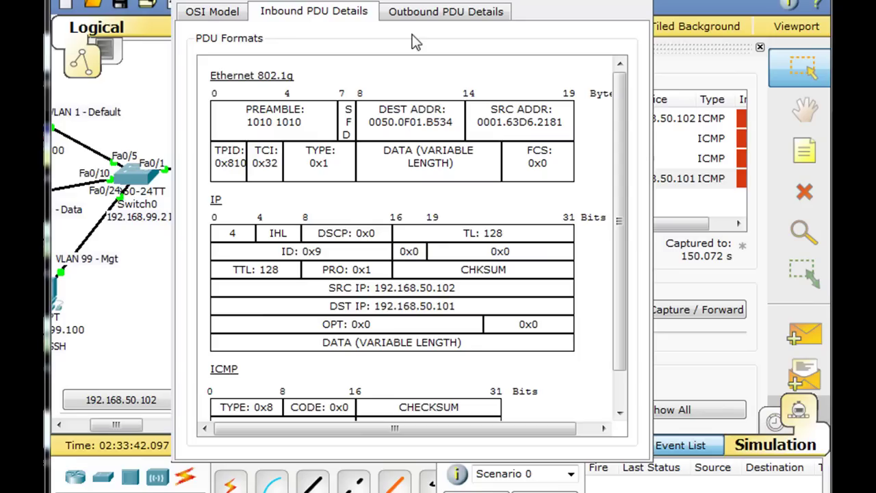
{"action": "left_click", "coordinate": [452, 15]}
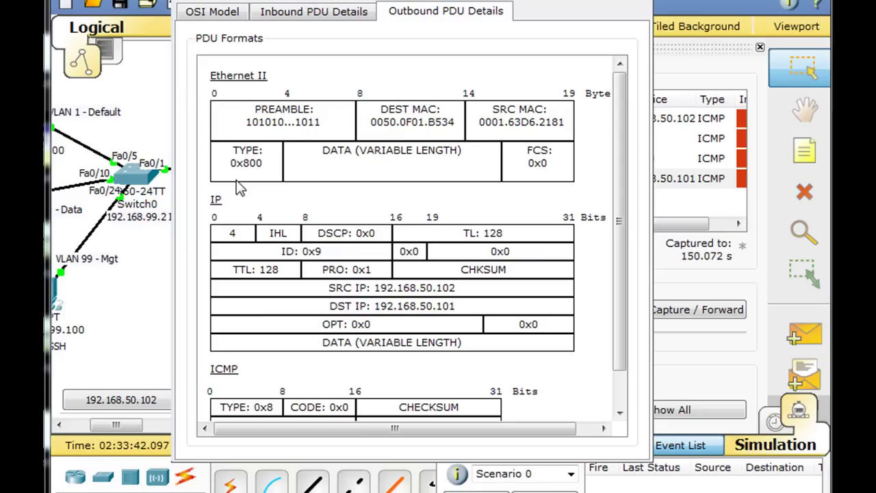
Close the PDU Information window and scroll left to Switch0's PCs, including 192.168.50.101.
{"action": "left_click_drag", "start_coordinate": [623, 111], "coordinate": [625, 164]}
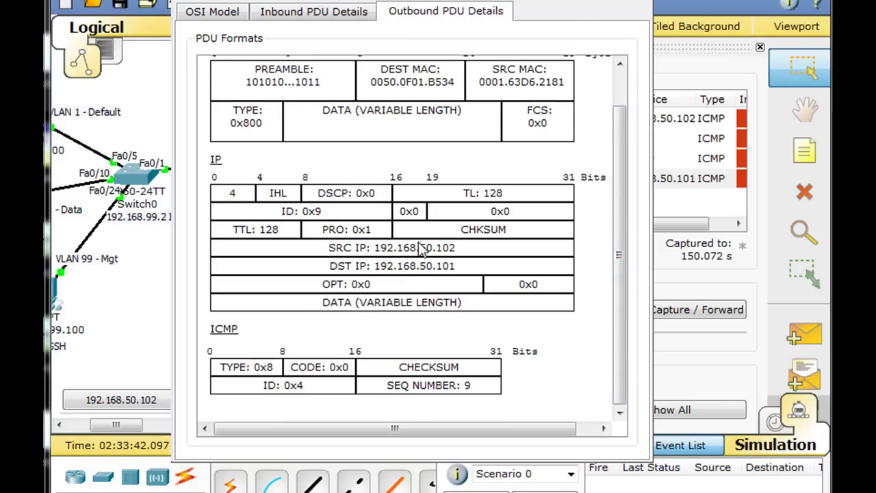
{"action": "key", "text": "alt+F4"}
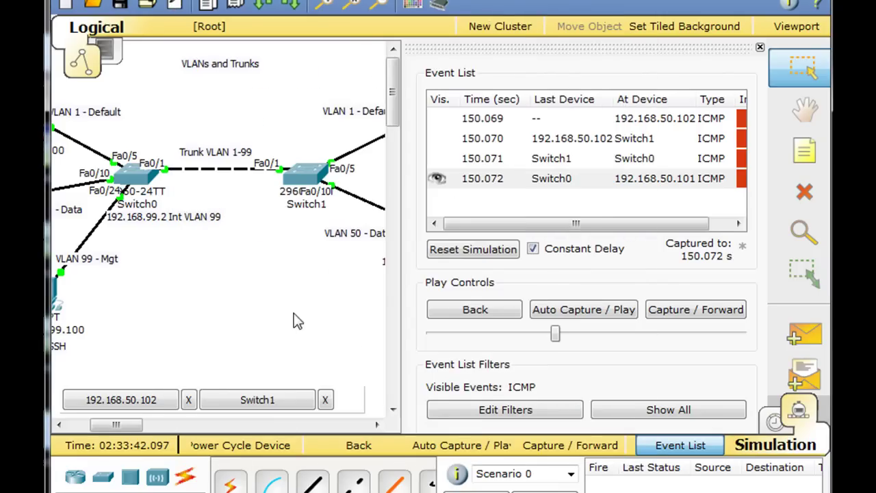
{"action": "left_click_drag", "start_coordinate": [139, 425], "coordinate": [122, 430]}
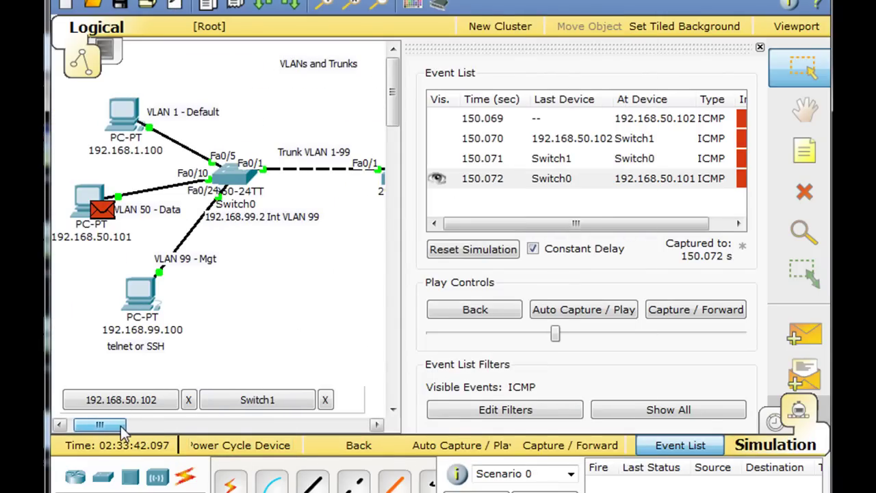